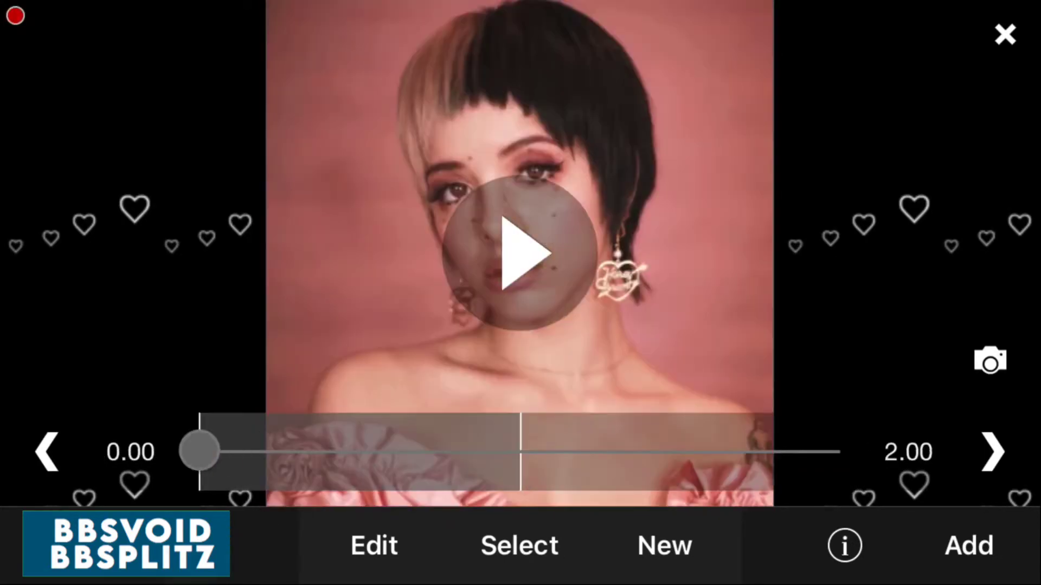
Step: Create a new Multi-Layer effect with the portrait photo in layer 1
click(664, 546)
click(803, 405)
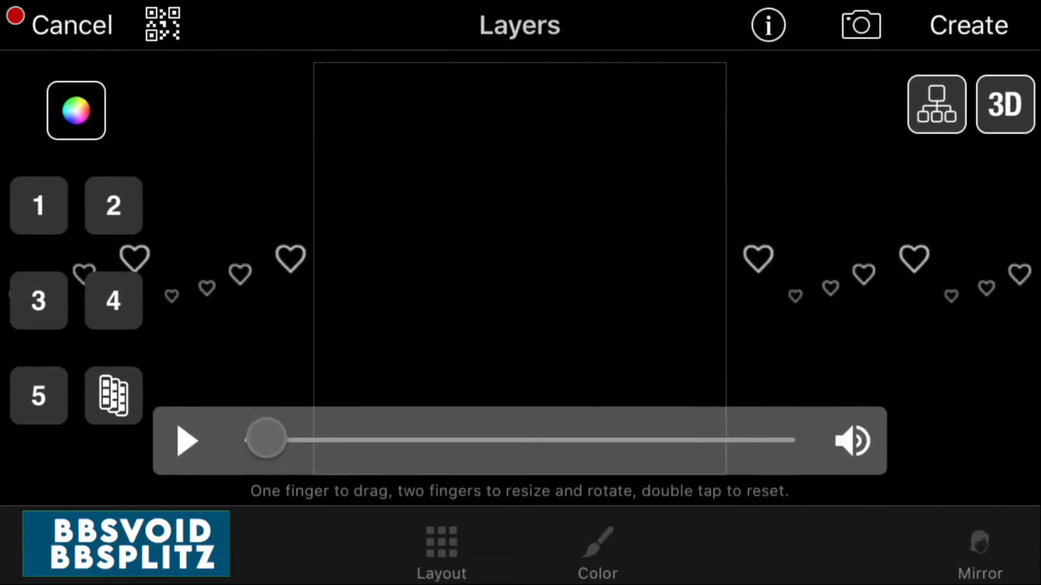
click(39, 212)
click(265, 252)
click(778, 223)
Step: Apply Tile Slide 2 with a different tile option and open layer 1's keyframe editor
click(433, 551)
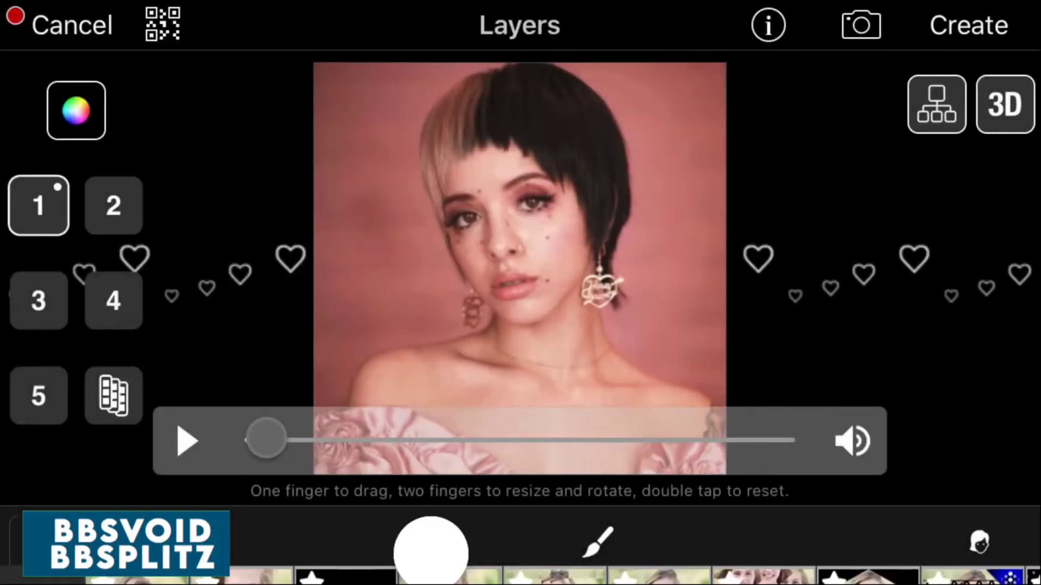
drag(837, 539, 433, 471)
click(911, 548)
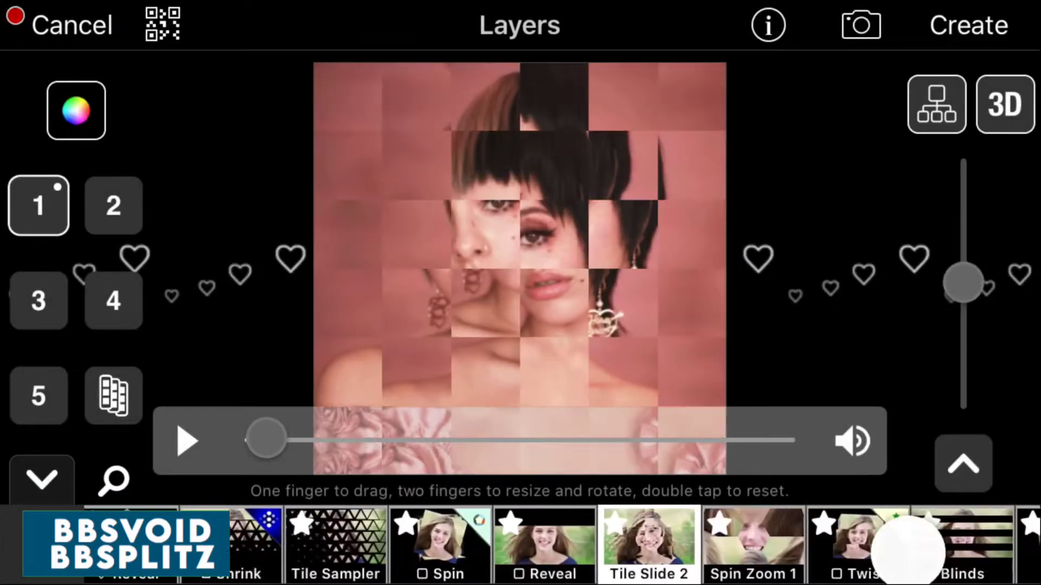
click(962, 464)
click(615, 349)
click(820, 174)
click(44, 205)
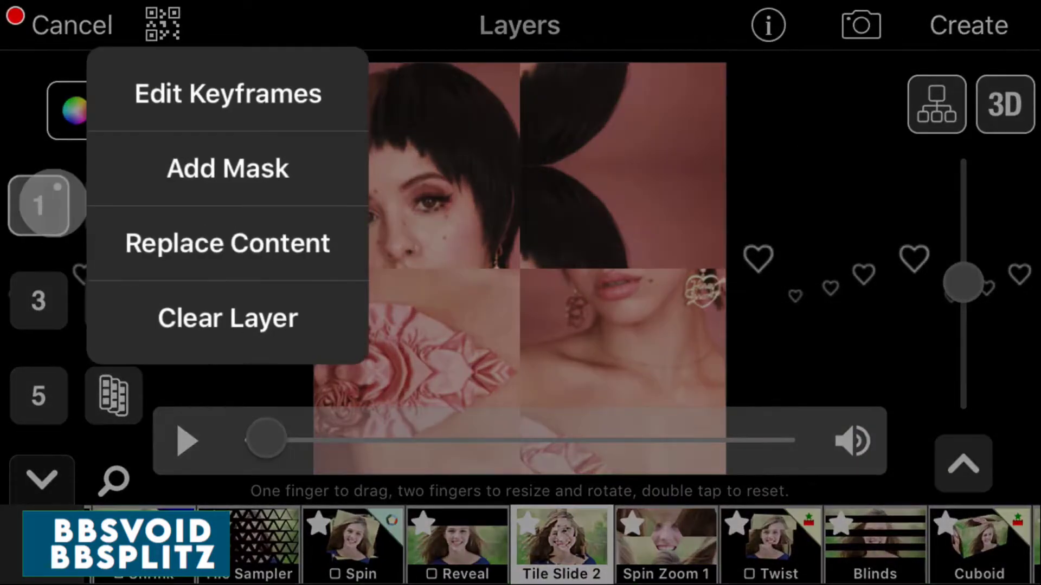
click(320, 107)
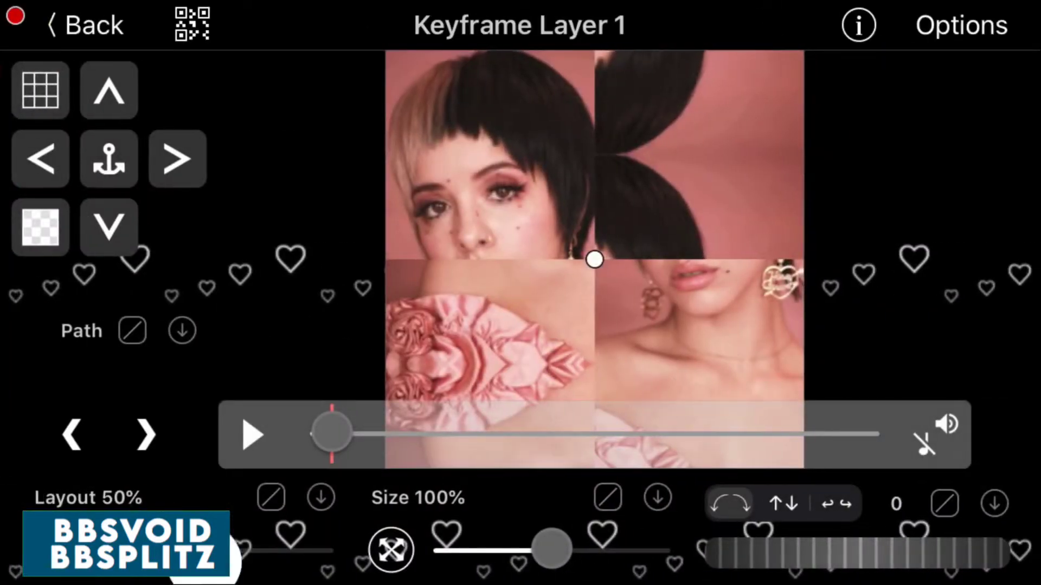
Step: Keyframe layer 1's Layout from 0% at the start to about 55% at 0.29
drag(203, 551, 55, 550)
drag(332, 433, 1022, 460)
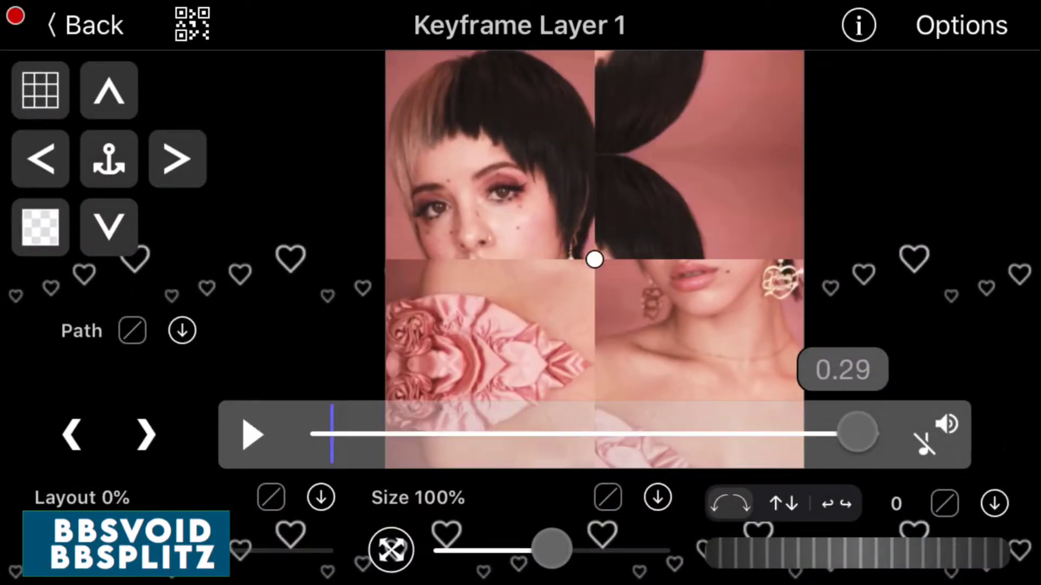
drag(135, 550, 250, 542)
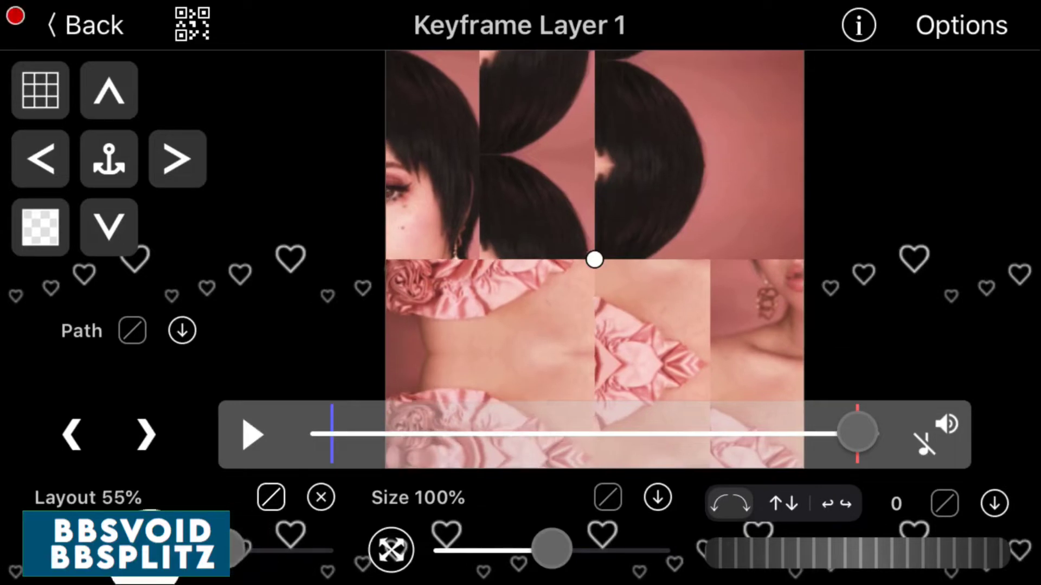
Step: Give the Layout animation an imported custom curve and render a preview
click(271, 497)
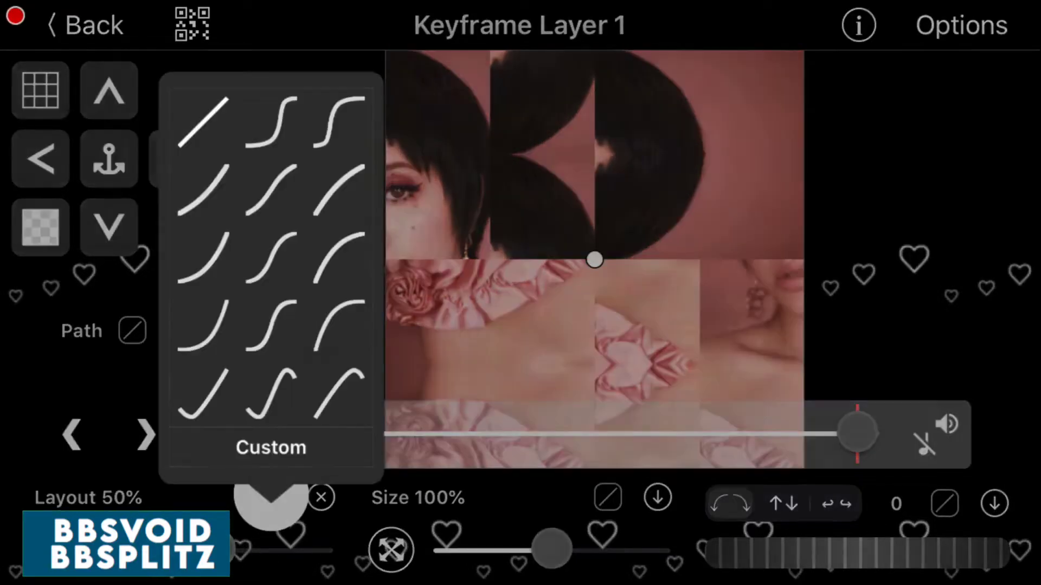
click(348, 448)
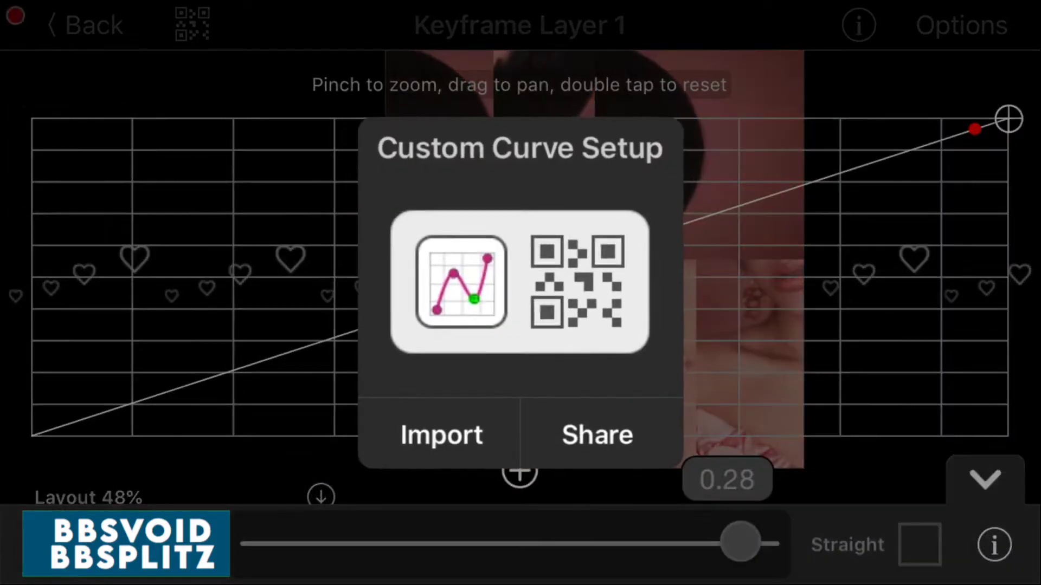
click(441, 434)
click(681, 349)
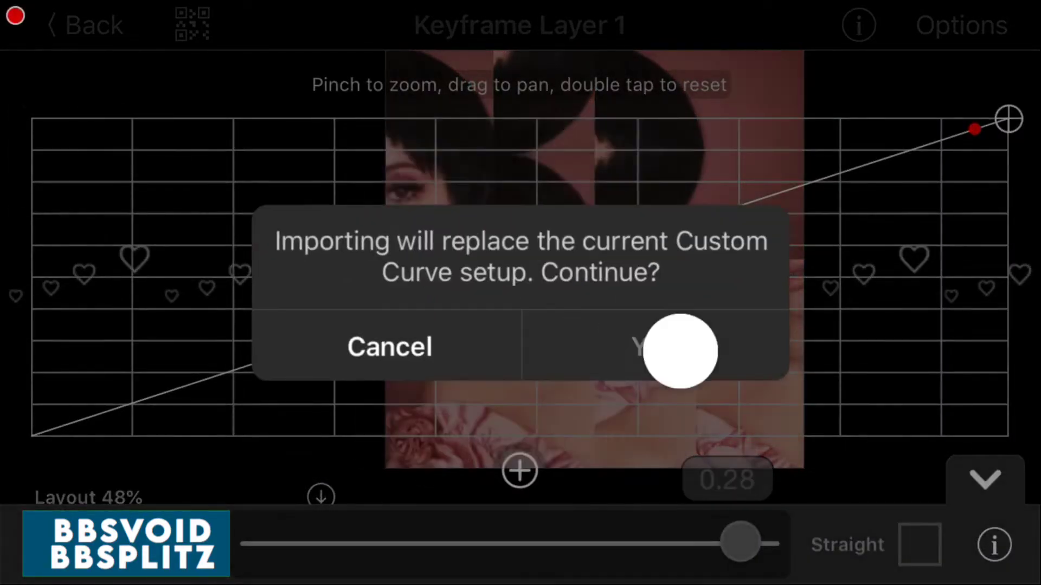
click(992, 458)
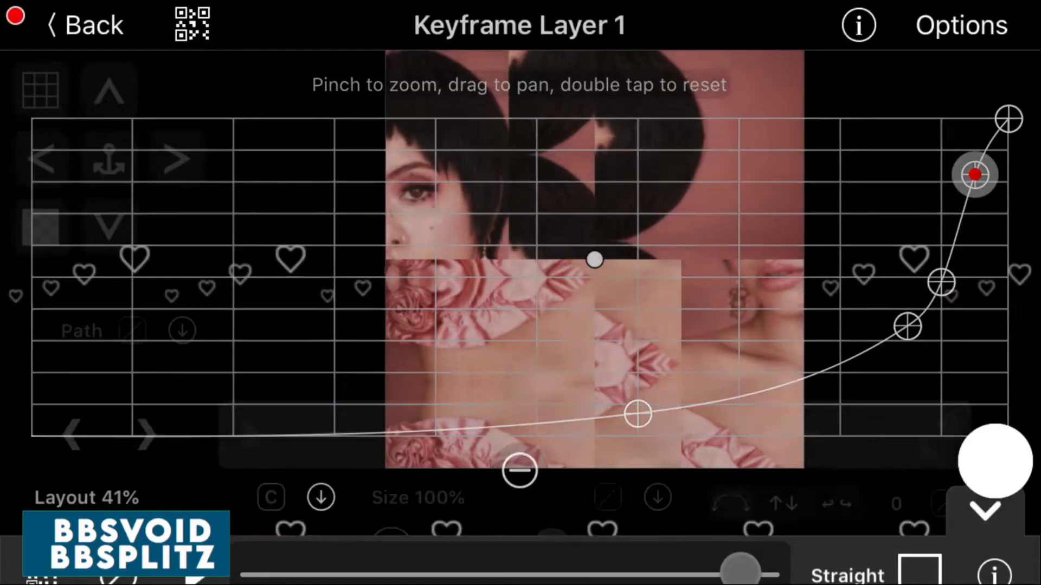
click(111, 13)
click(990, 21)
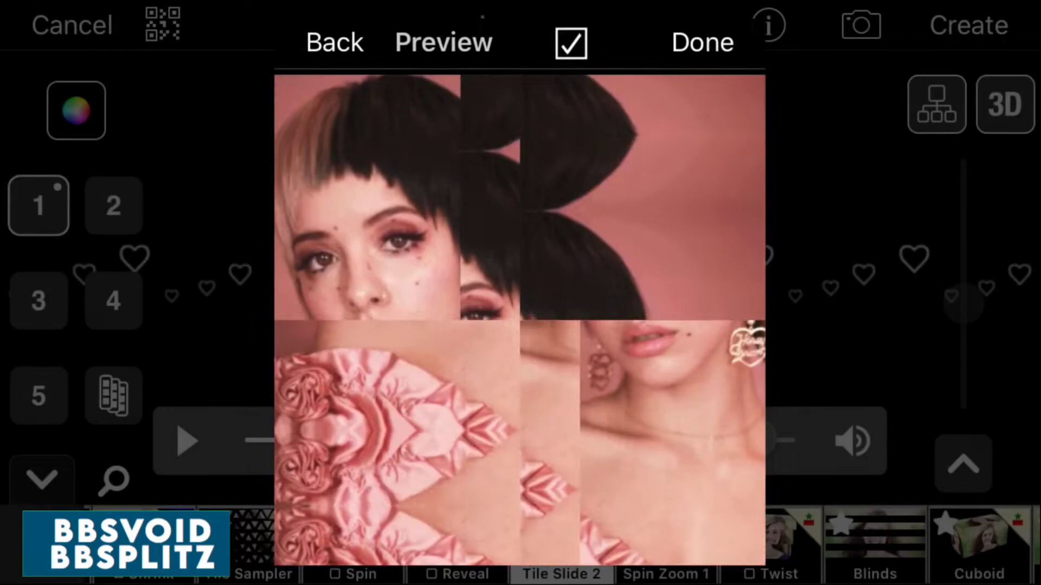
Step: Close the preview and start a new Multi-Layer with the portrait under a Vortex swirl
click(702, 42)
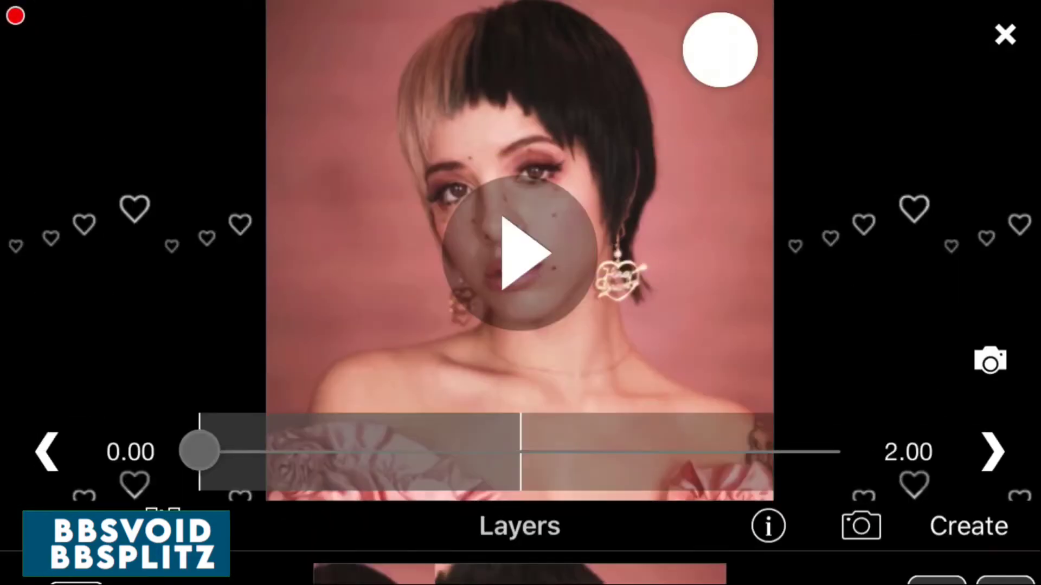
click(663, 545)
click(820, 358)
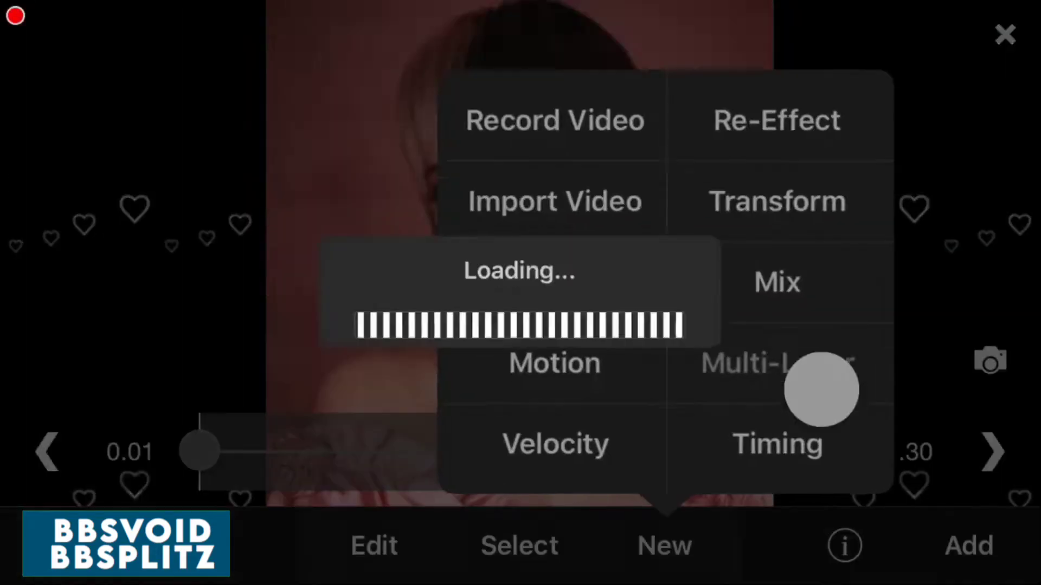
click(37, 222)
click(943, 218)
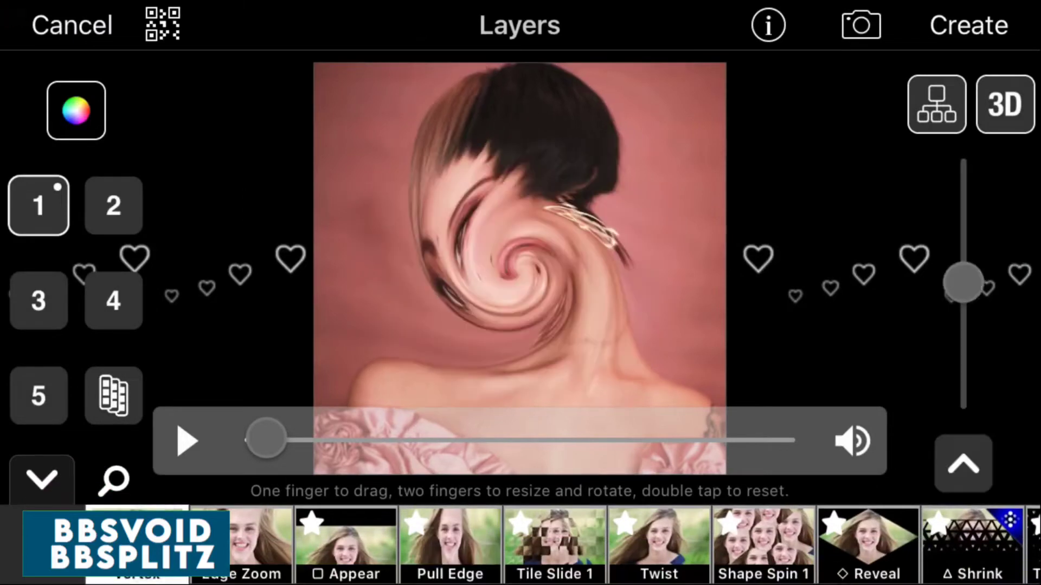
click(963, 463)
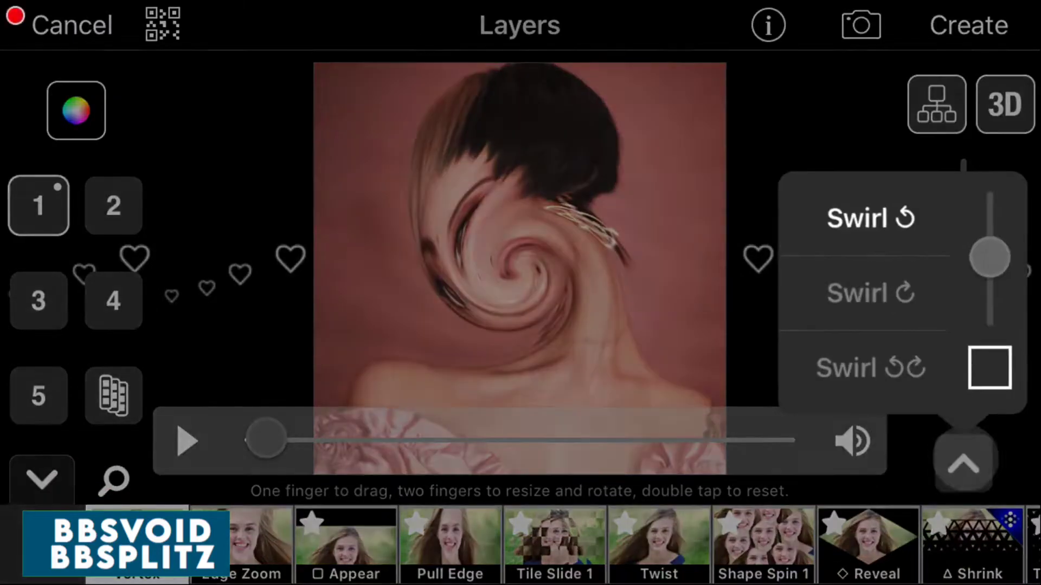
Step: Open layer 1's keyframe editor and move the playhead to the 0.29 clip end
click(672, 291)
click(32, 201)
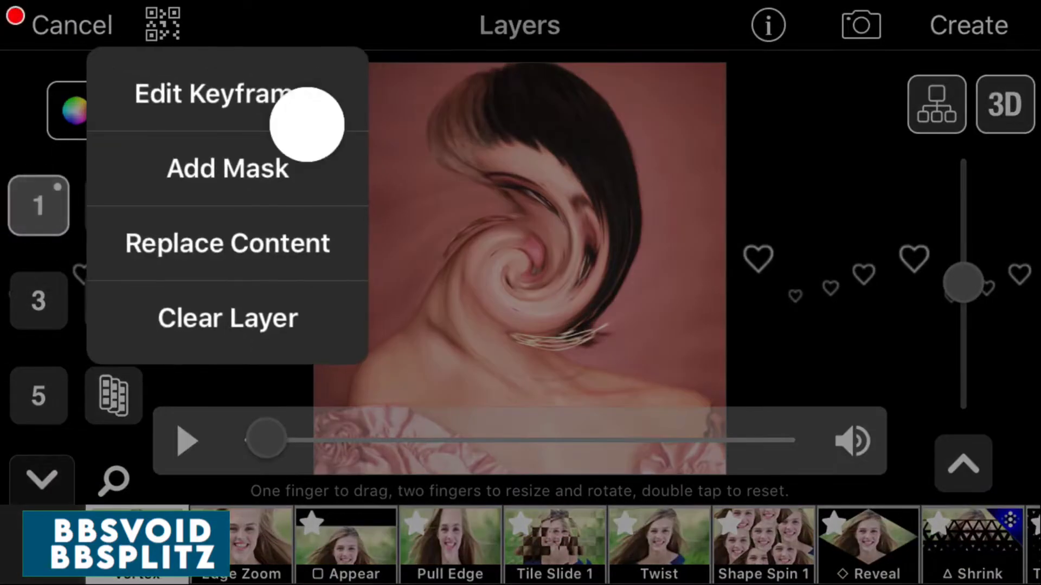
click(228, 94)
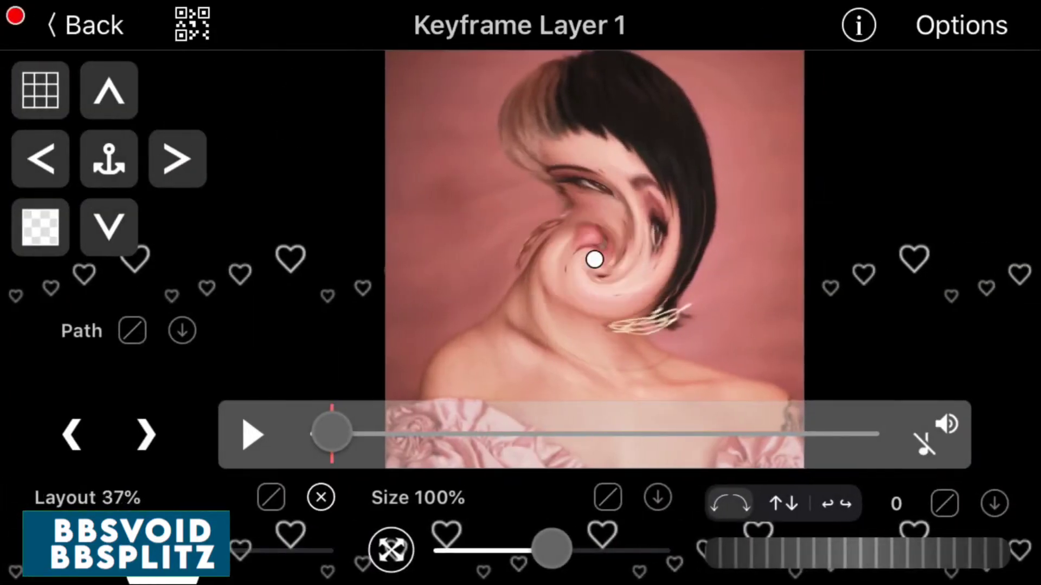
drag(613, 444, 1025, 466)
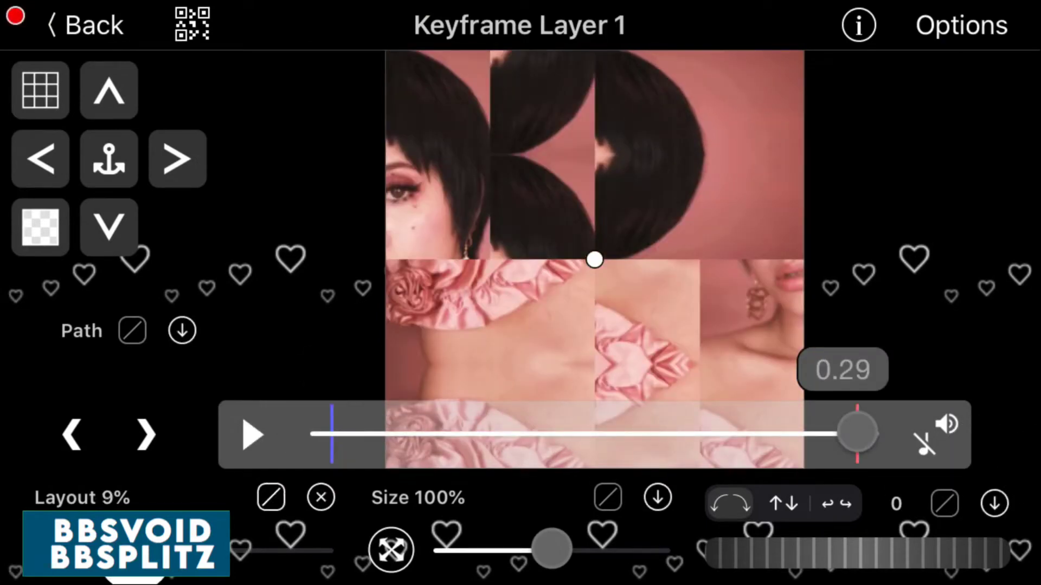
Step: Apply an imported custom curve to the Layout keyframes and return to Layers
click(271, 497)
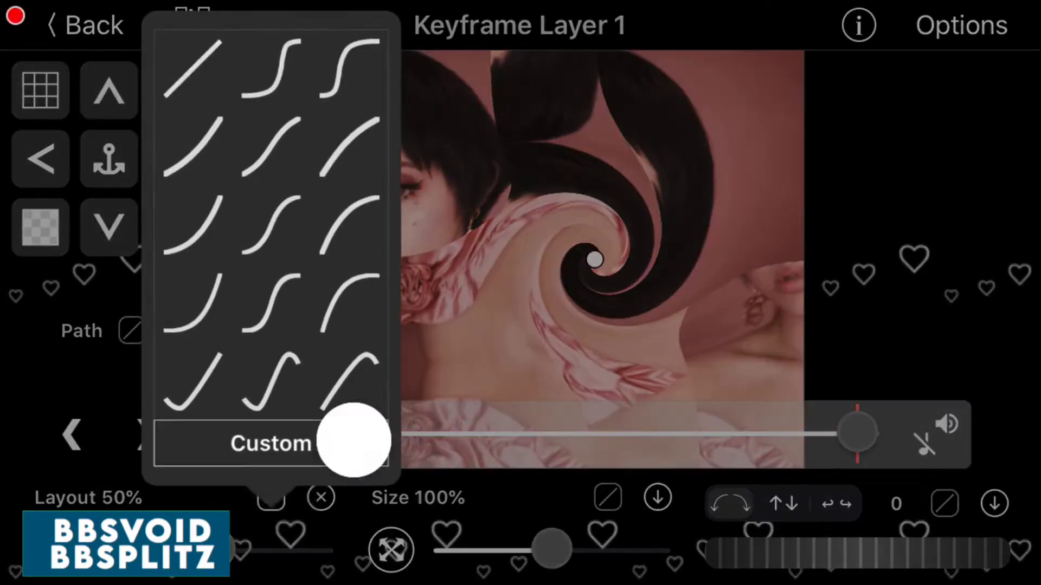
click(353, 439)
click(994, 545)
click(441, 432)
click(984, 477)
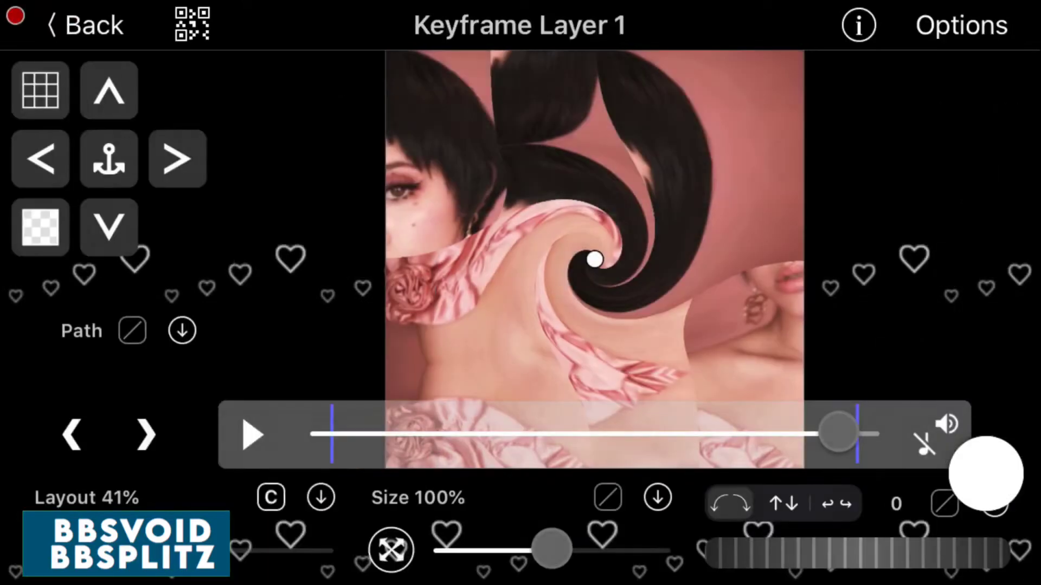
click(103, 22)
Step: Render the swirl effect preview and play it twice
click(1008, 19)
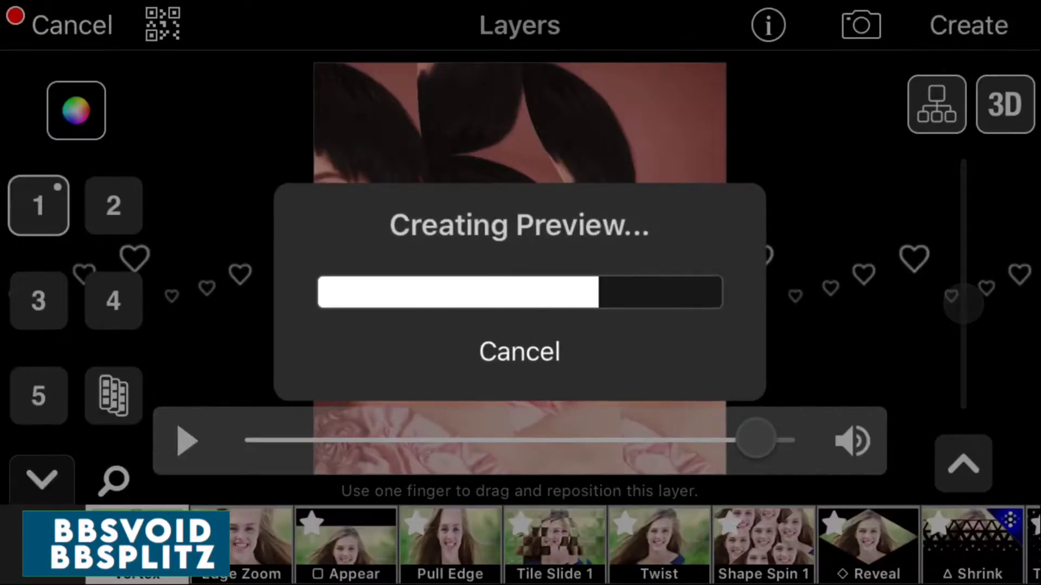
click(581, 326)
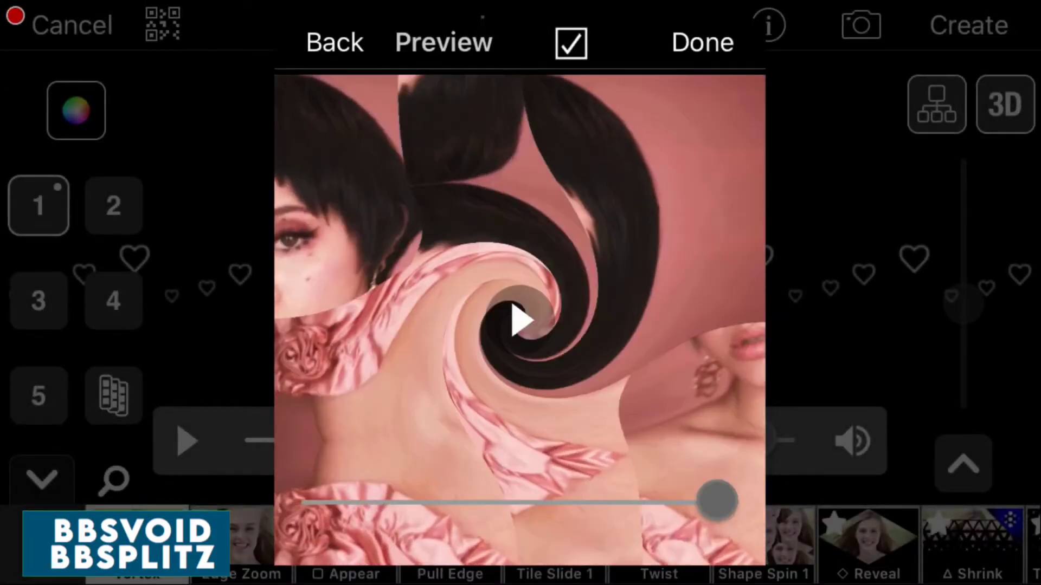
click(557, 290)
click(347, 48)
Step: Replay layer 1's keyframed animation, re-render, accept the effect and advance the timeline to 1.00
click(42, 227)
click(309, 112)
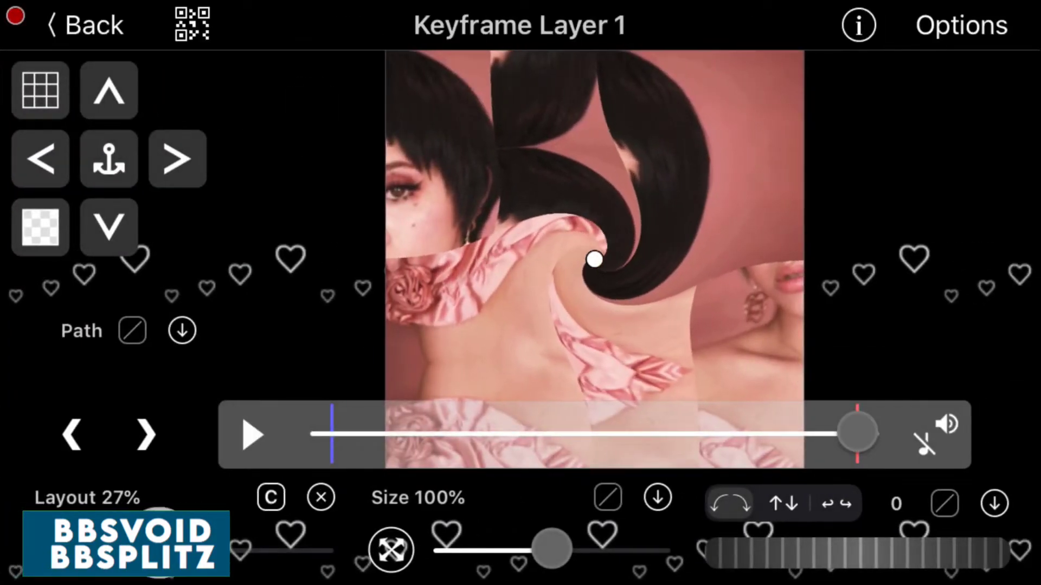
click(228, 441)
click(87, 25)
click(186, 441)
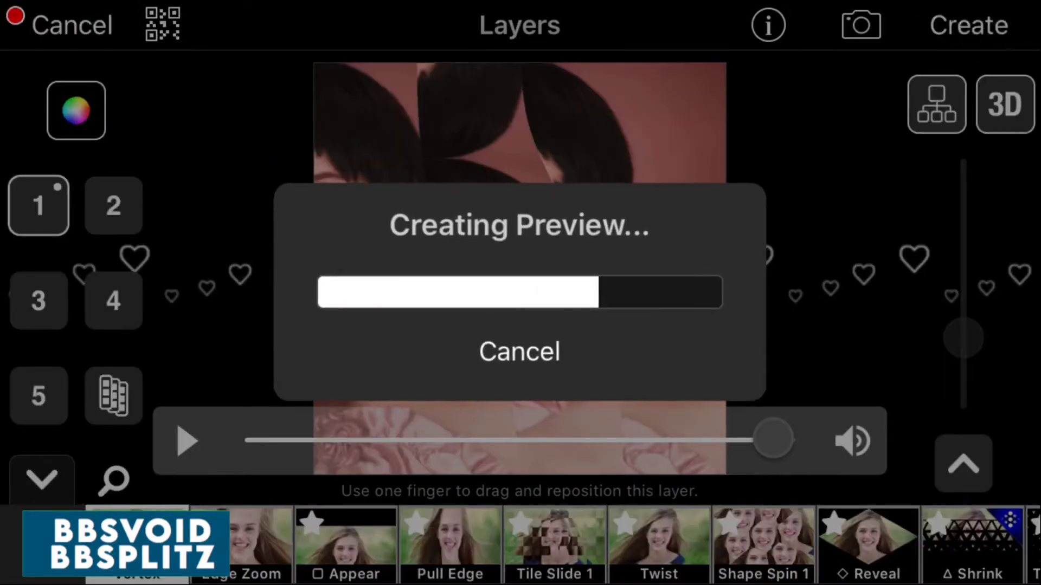
click(724, 57)
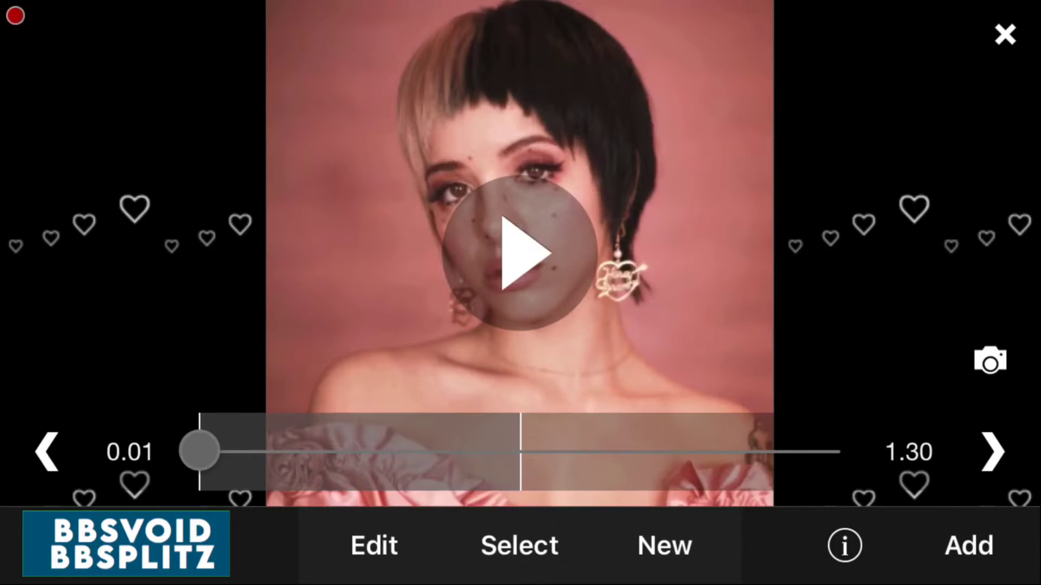
click(971, 440)
Step: Start a new Multi-Layer with the curly-haired woman's photo in layer 1
click(665, 546)
click(801, 372)
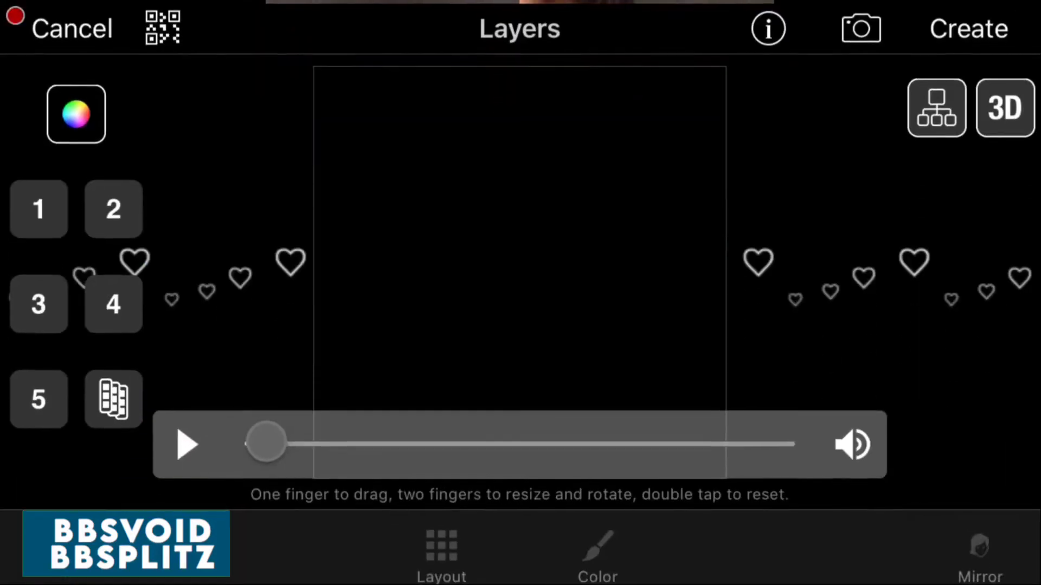
click(44, 223)
click(279, 239)
click(772, 204)
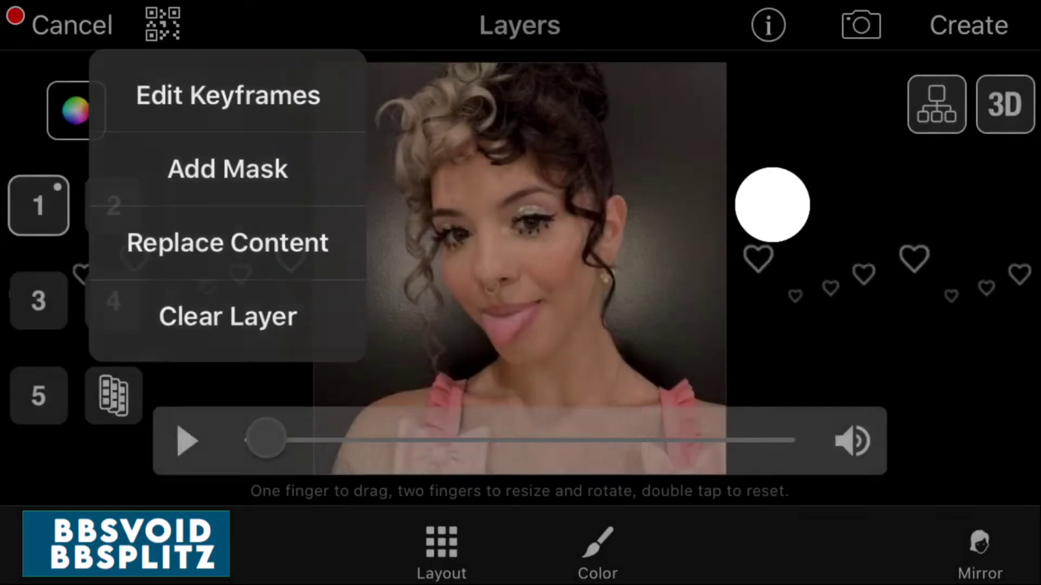
scroll(542, 545, right, 10)
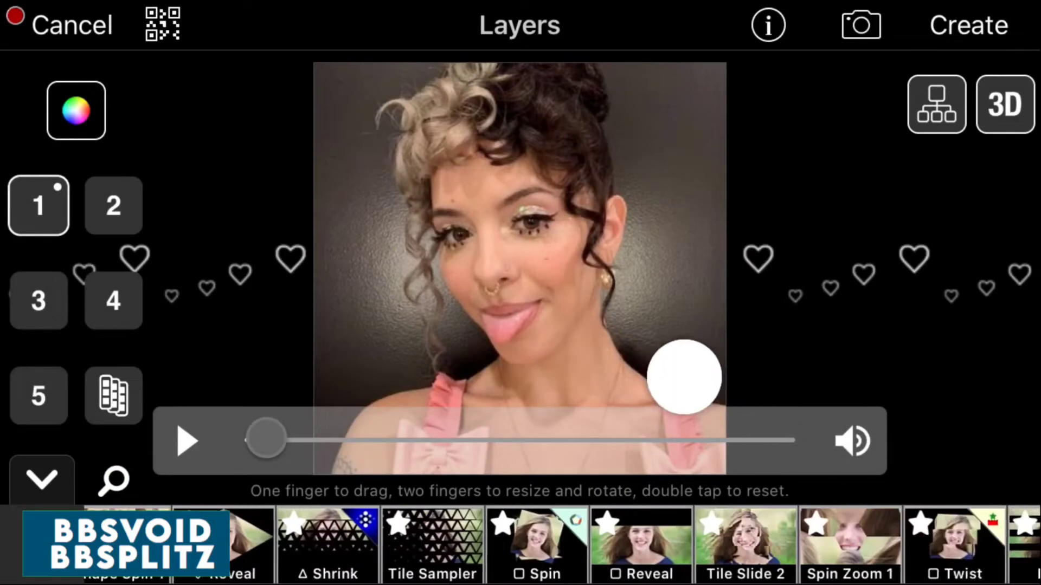
Step: Apply the first Tile Slide 2 variant to layer 1 and open its keyframe editor
click(766, 547)
click(970, 461)
click(674, 353)
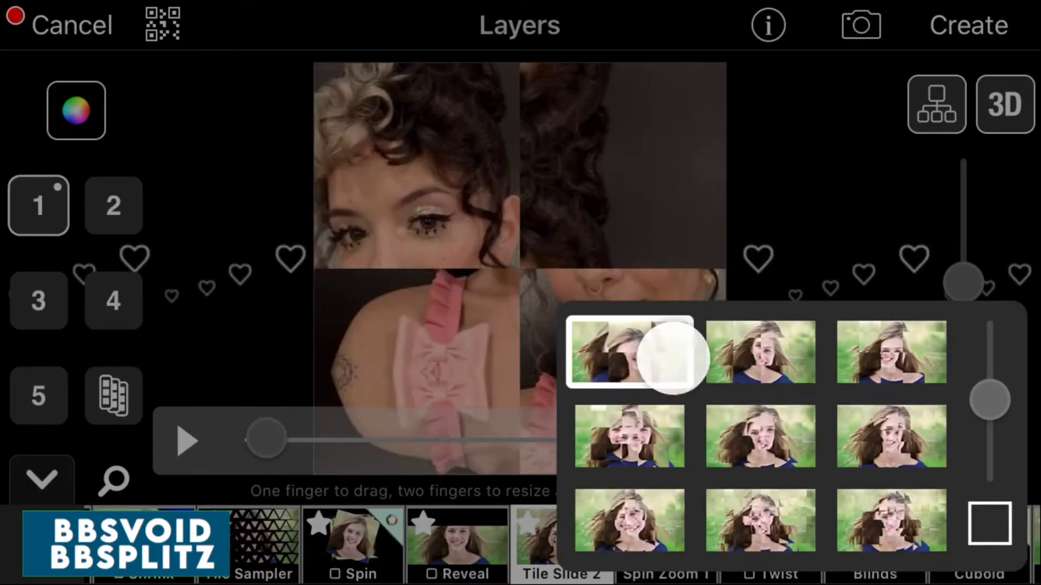
click(814, 179)
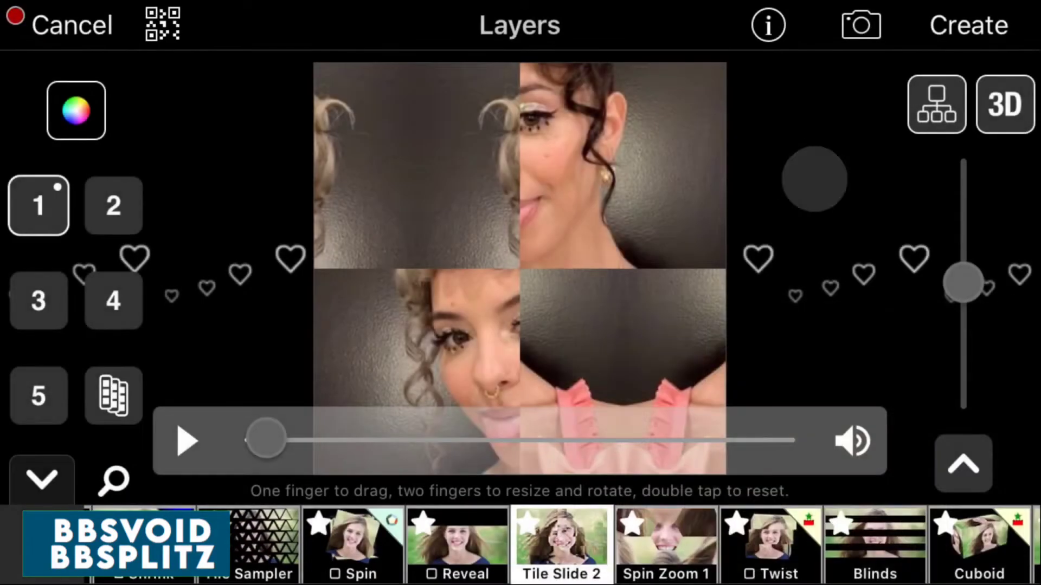
click(43, 215)
click(316, 106)
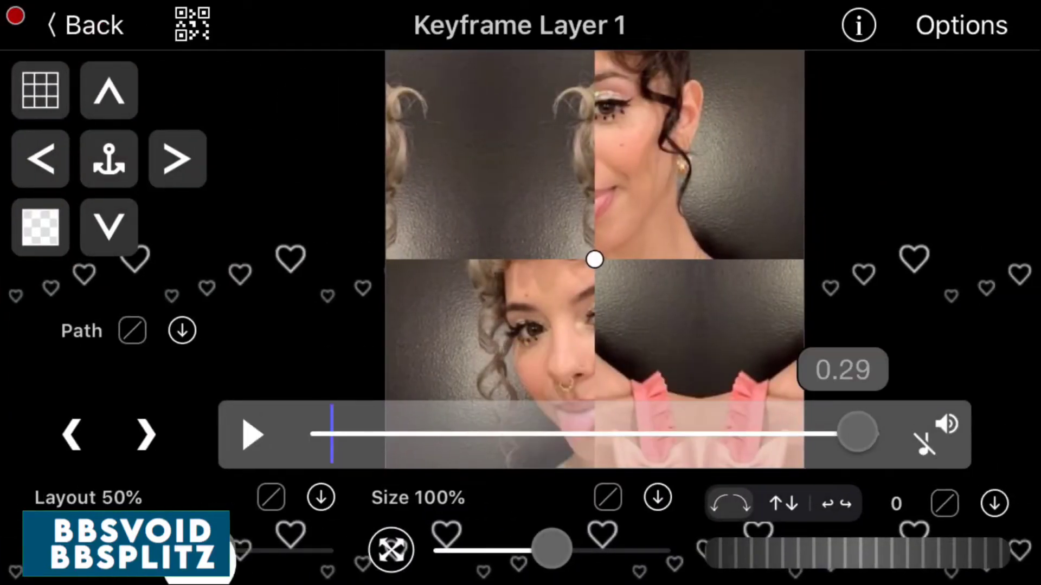
Step: Keyframe the tiles merging into one image on a custom curve, play it, and start a new Multi-Layer
drag(198, 550, 38, 558)
click(271, 498)
click(346, 451)
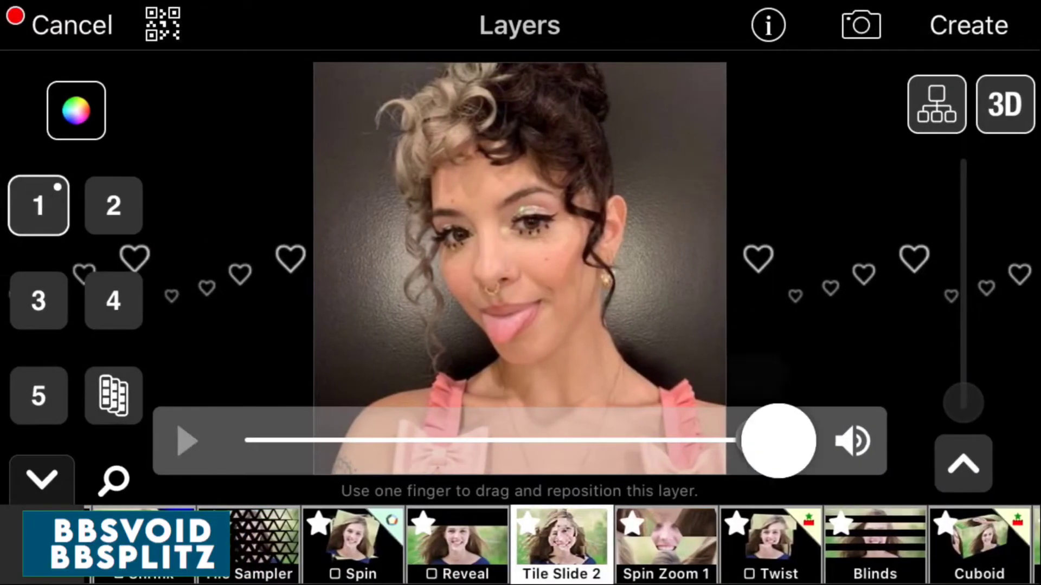
drag(779, 440, 255, 440)
click(186, 441)
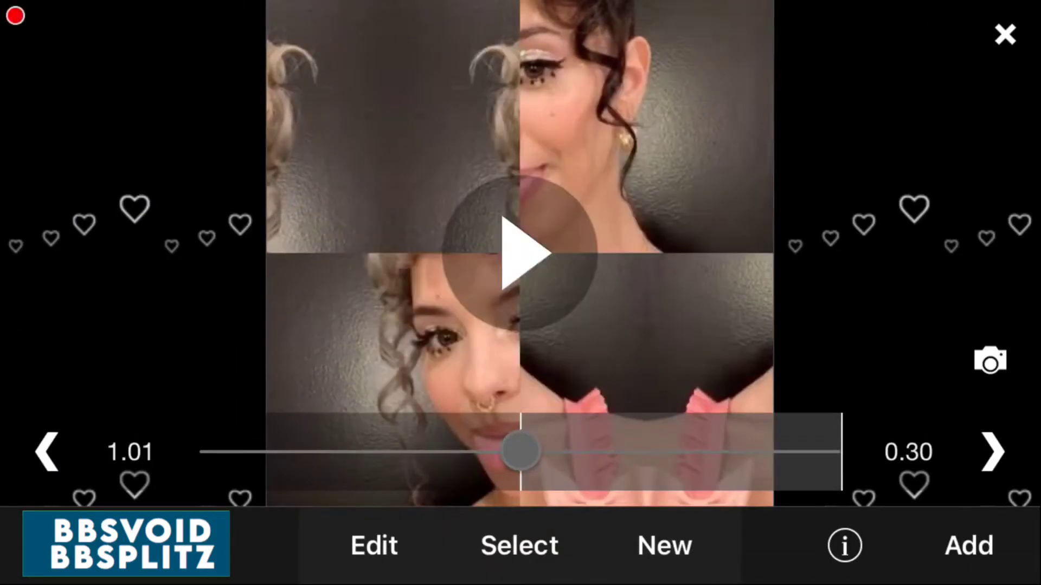
click(837, 379)
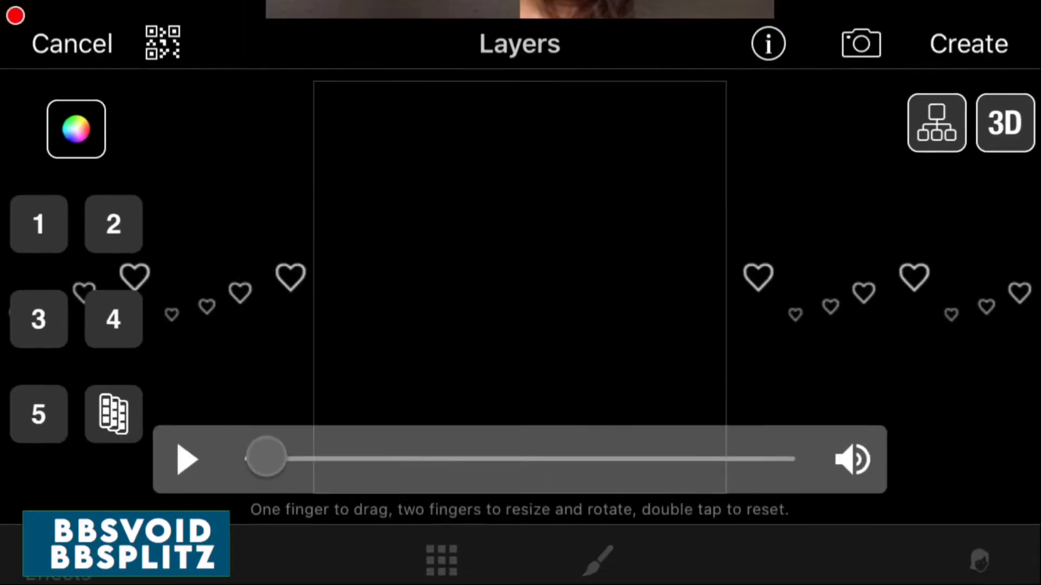
Step: Load the tiled clip into layer 1 and apply the Vortex swirl with its direction set
click(28, 205)
click(757, 258)
click(459, 535)
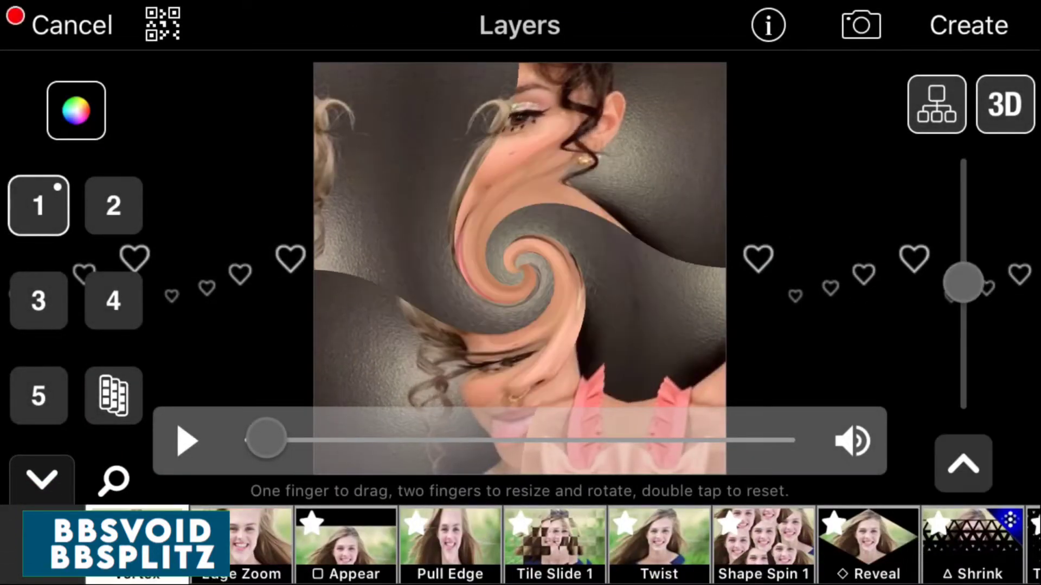
click(946, 461)
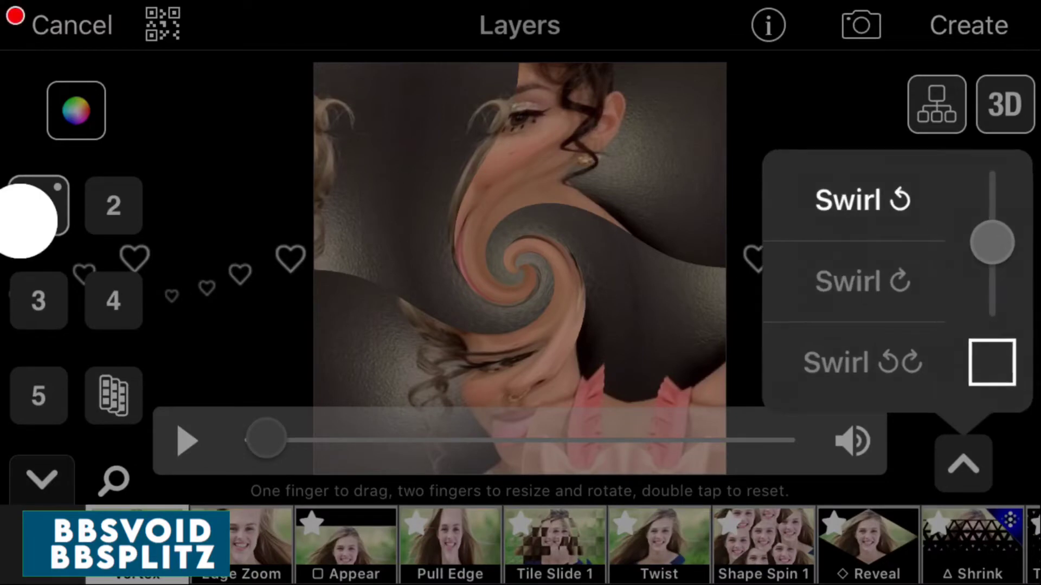
Step: Keyframe the starting swirl amount and move to the clip's end
click(27, 220)
click(314, 97)
drag(318, 550, 40, 572)
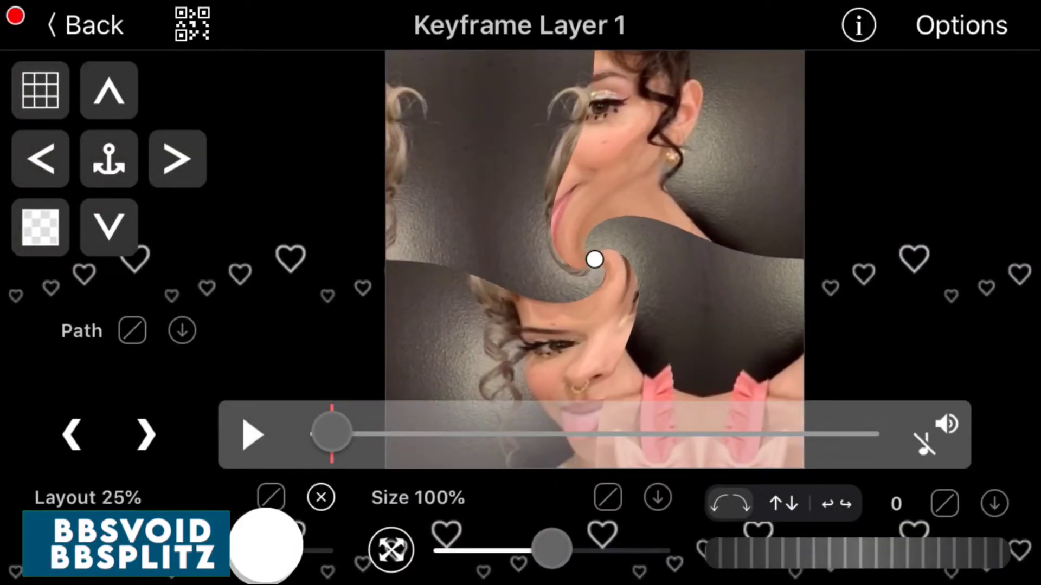
drag(331, 432, 1019, 453)
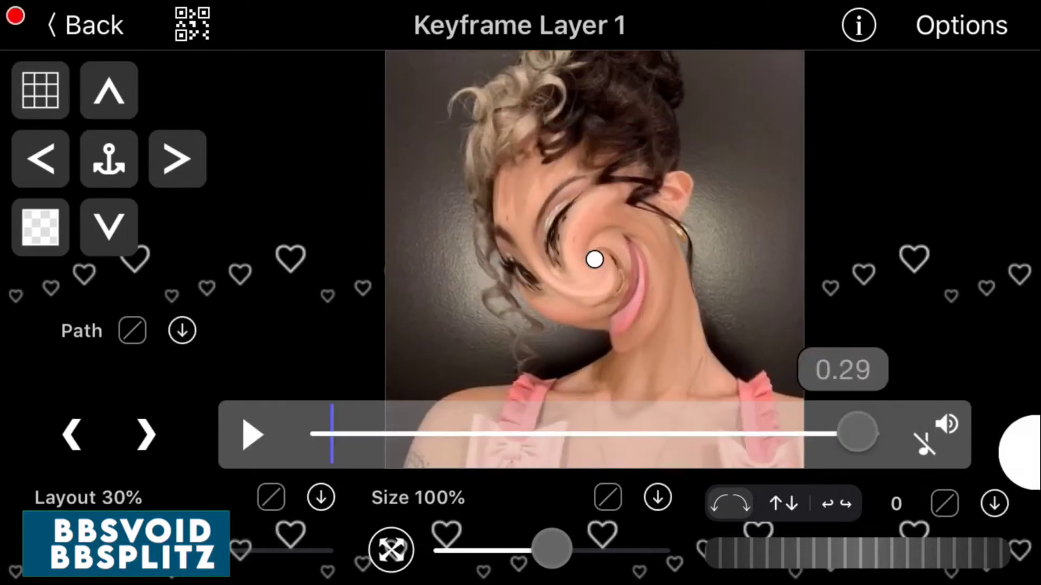
Step: Ease the swirl with an imported custom curve, render and accept the transition, then rewind
click(729, 504)
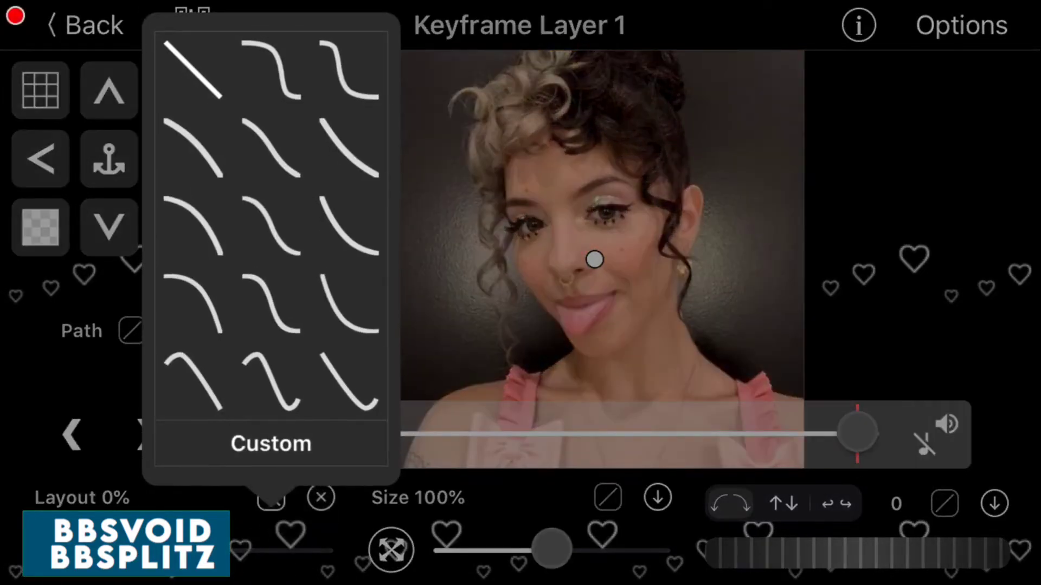
click(272, 441)
click(441, 434)
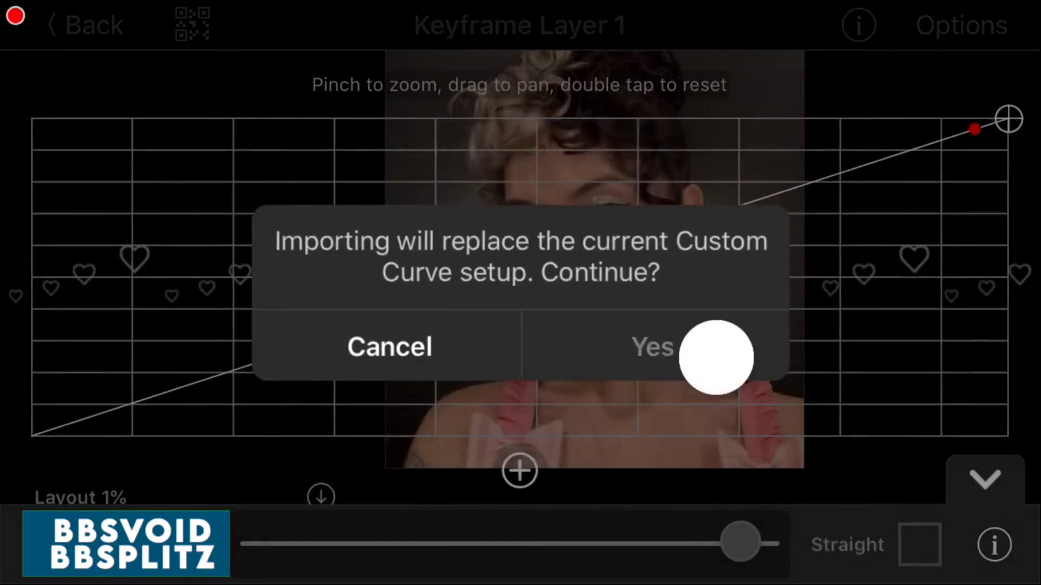
click(716, 356)
click(1003, 474)
click(102, 38)
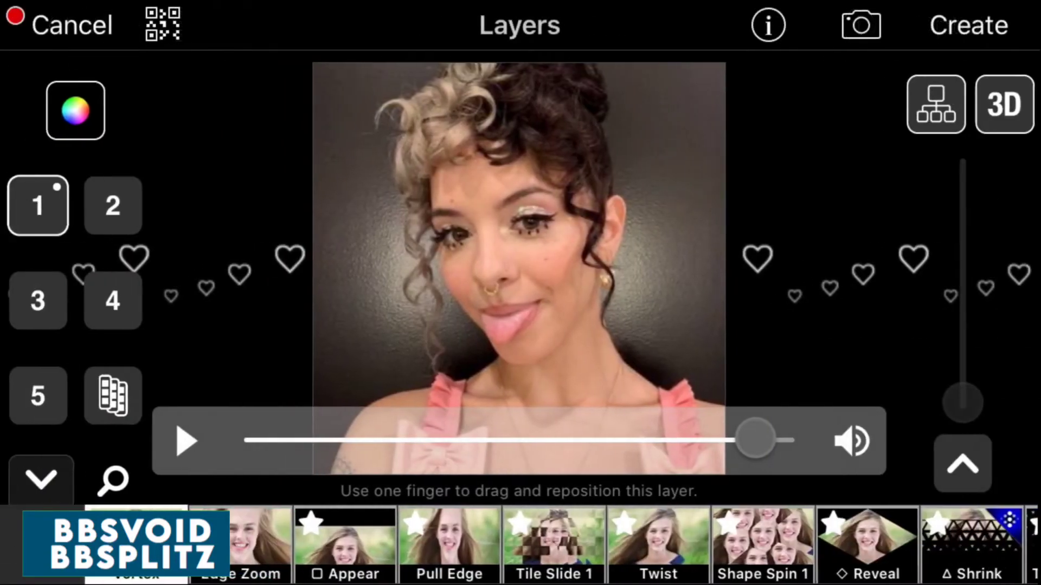
click(998, 25)
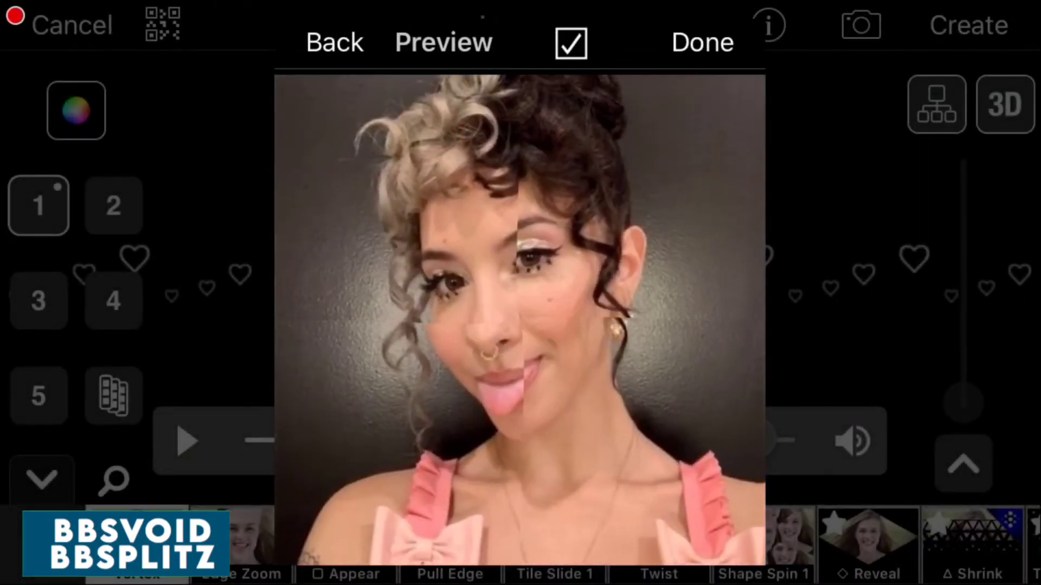
click(730, 61)
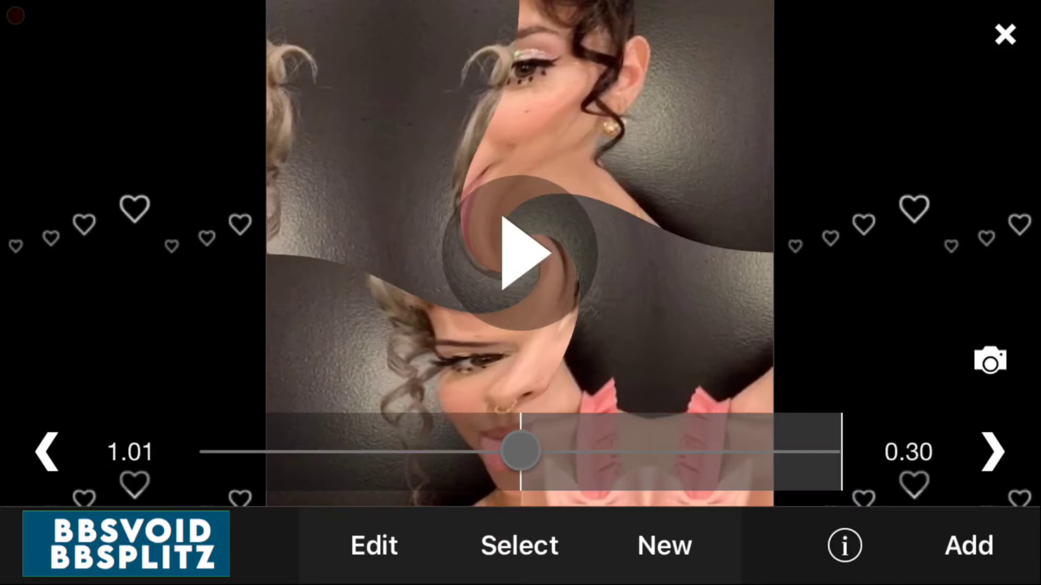
drag(520, 451, 103, 488)
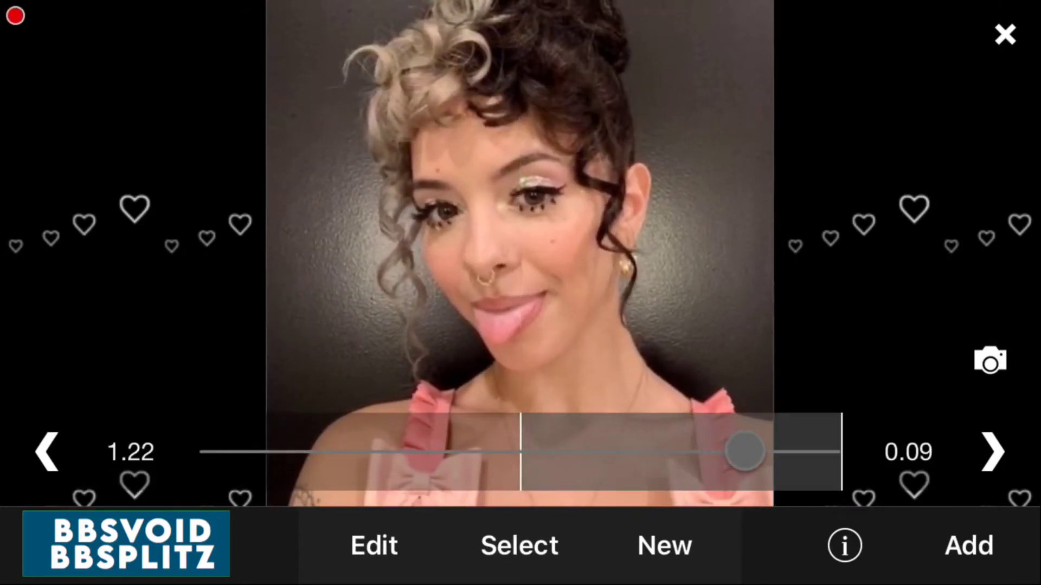
Step: Play the finished swirl, then start a new Multi-Layer with the pink-background portrait in layer 1
click(521, 252)
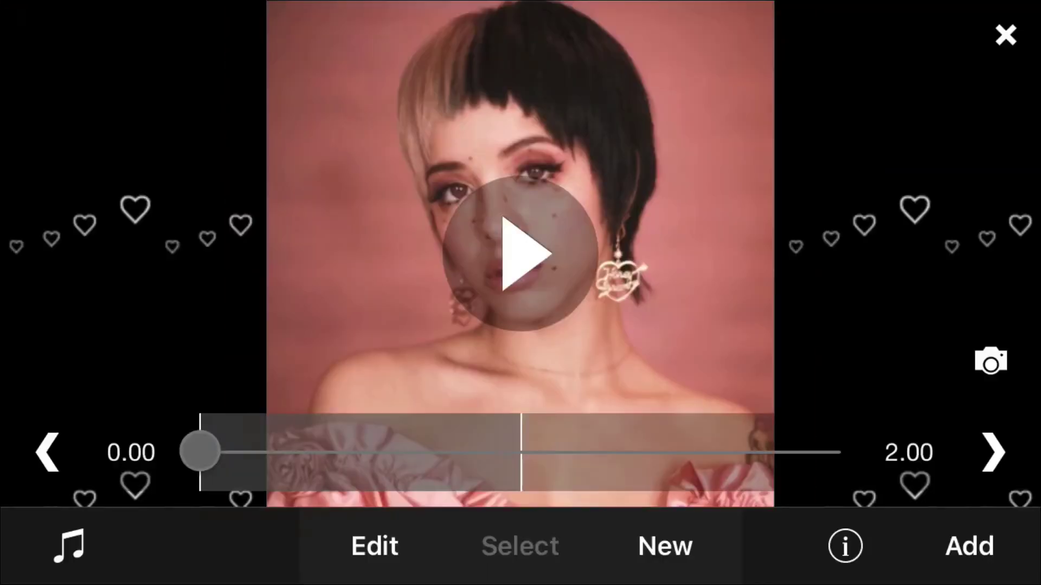
click(672, 552)
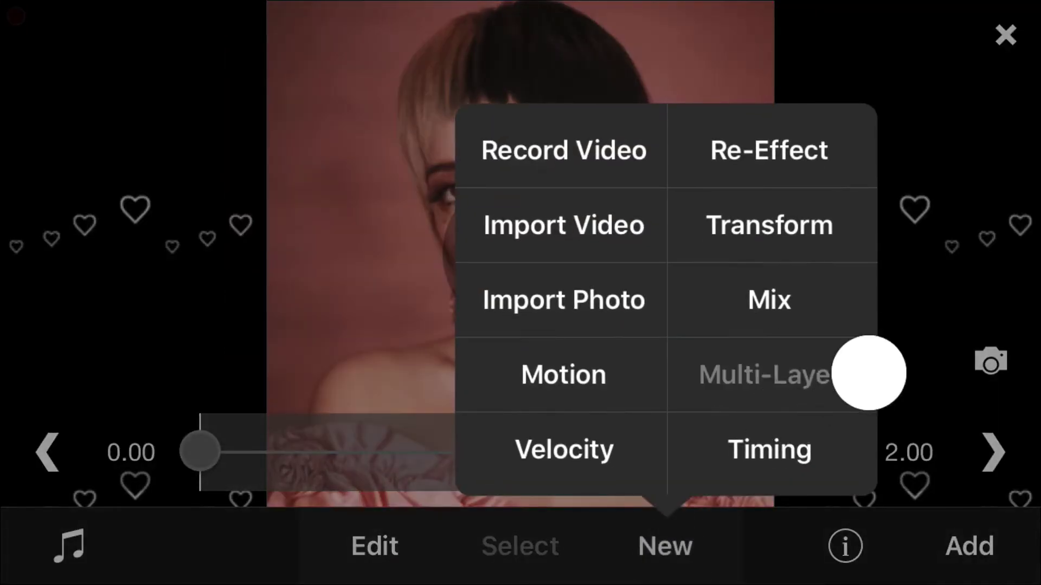
click(869, 373)
click(43, 203)
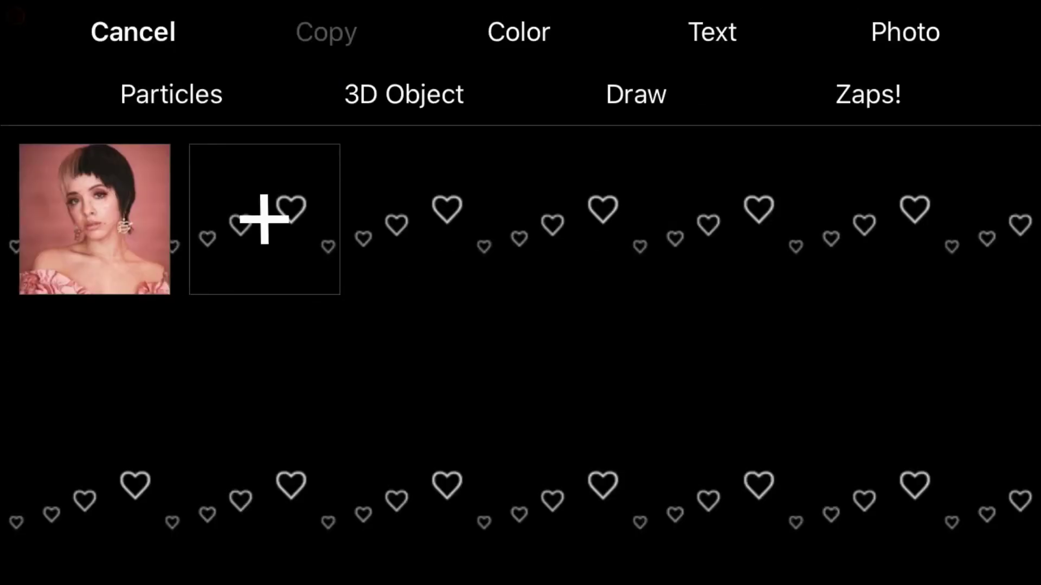
click(94, 219)
click(634, 226)
Step: Apply the Blinds transition's single large circle variant and open layer 1's keyframe editor
click(437, 542)
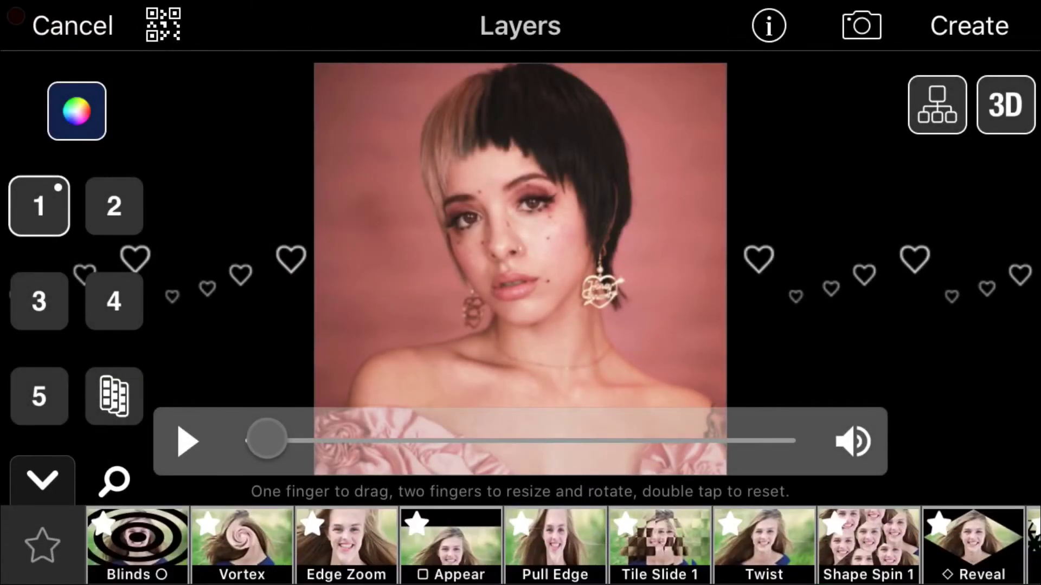
click(173, 549)
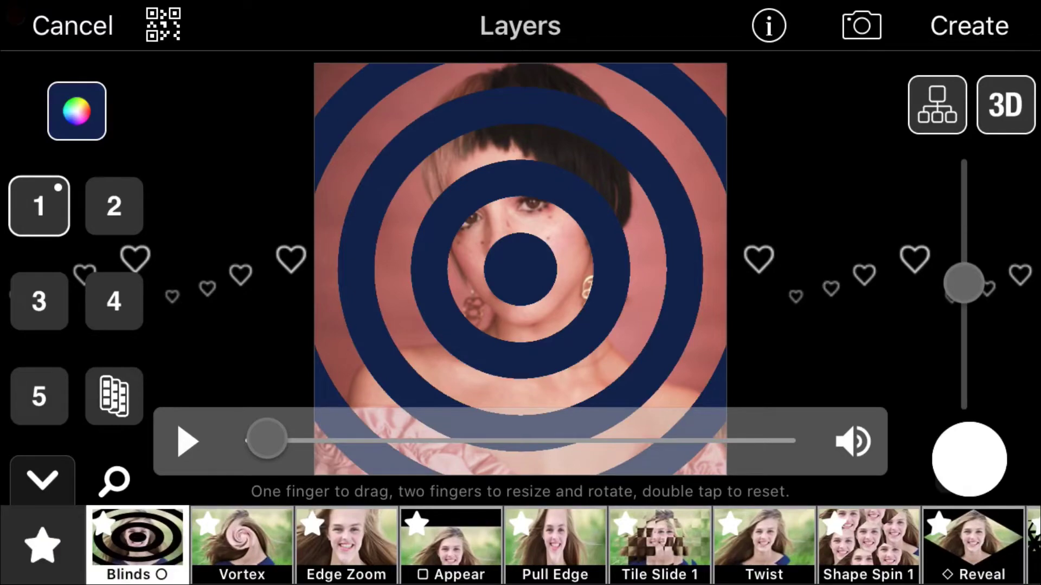
click(137, 542)
click(890, 340)
click(795, 131)
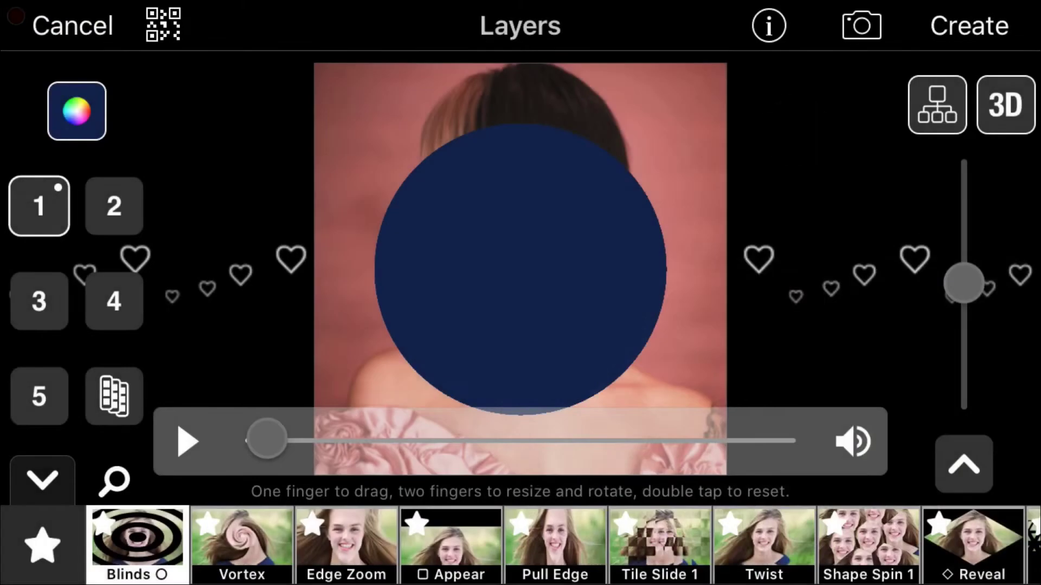
click(39, 208)
click(318, 92)
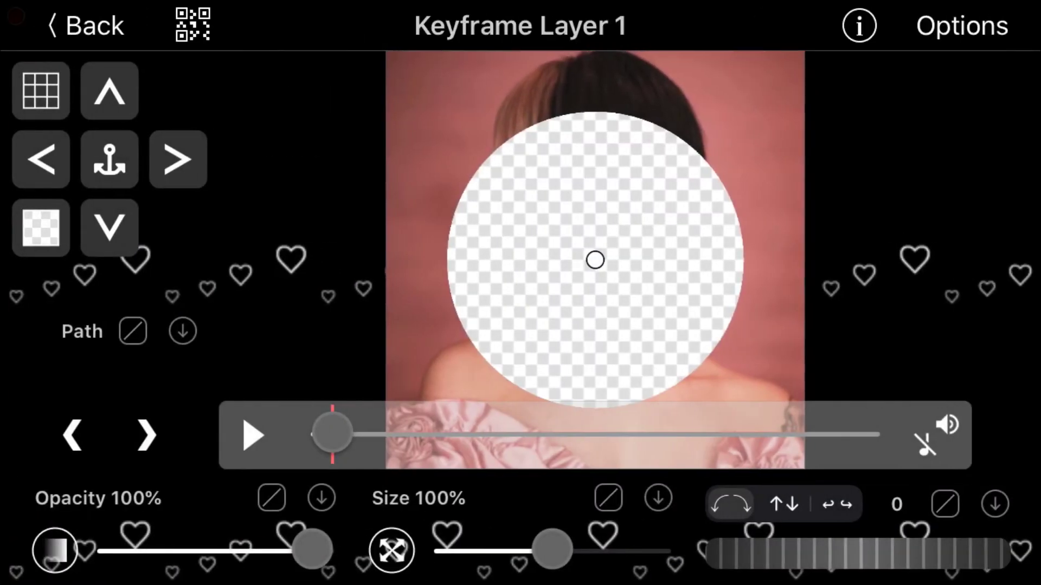
Step: Animate the Blinds circle mask size and give it an imported custom easing curve
drag(216, 549, 150, 550)
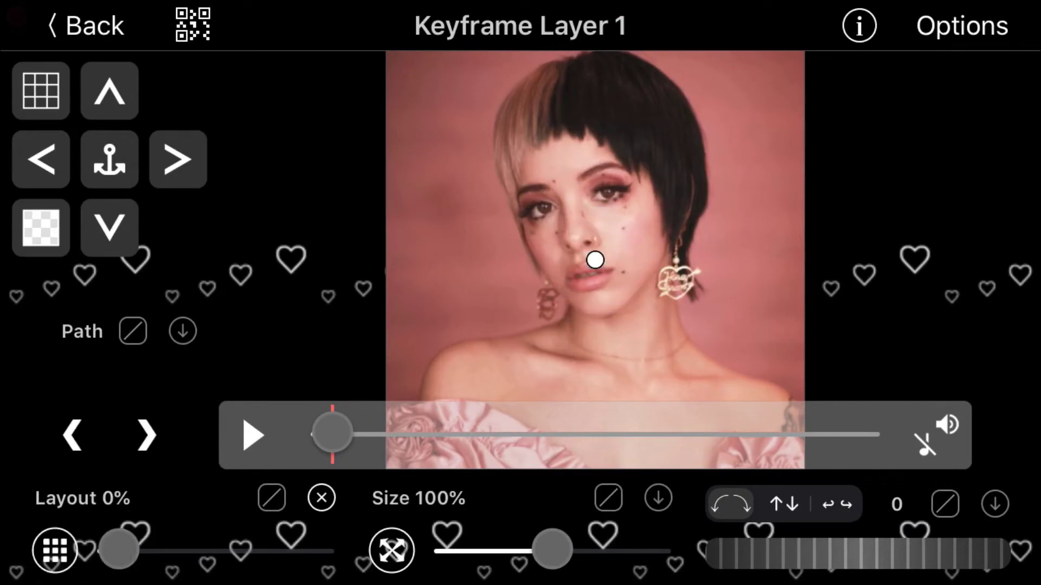
drag(119, 551, 206, 549)
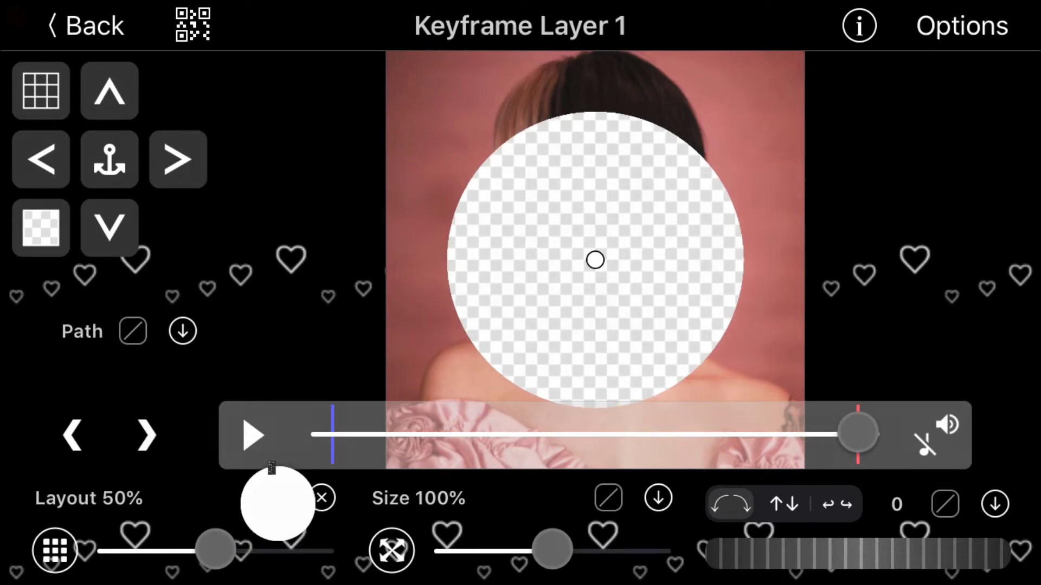
click(277, 503)
click(349, 437)
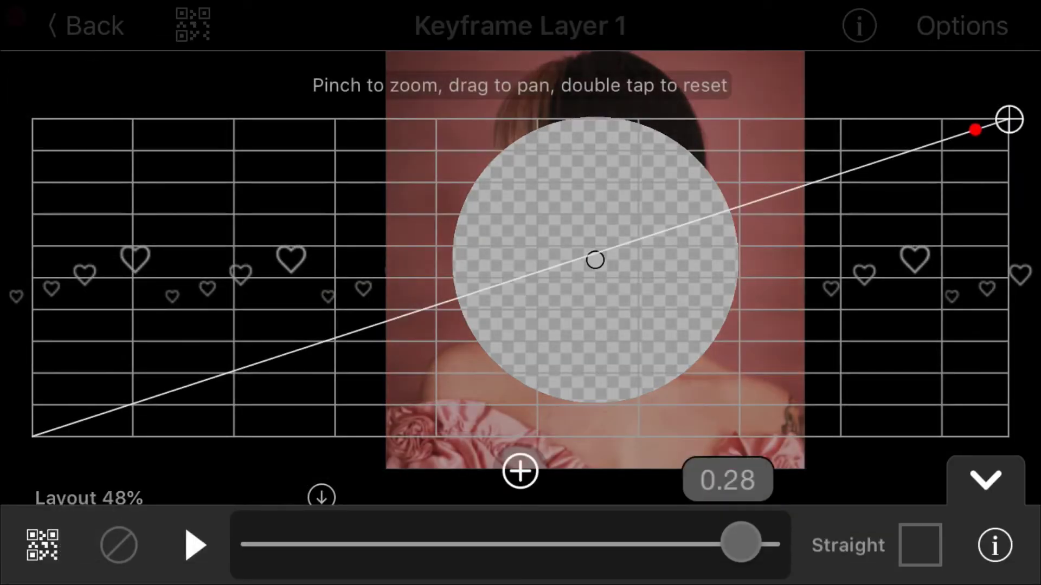
click(65, 550)
click(467, 425)
click(681, 343)
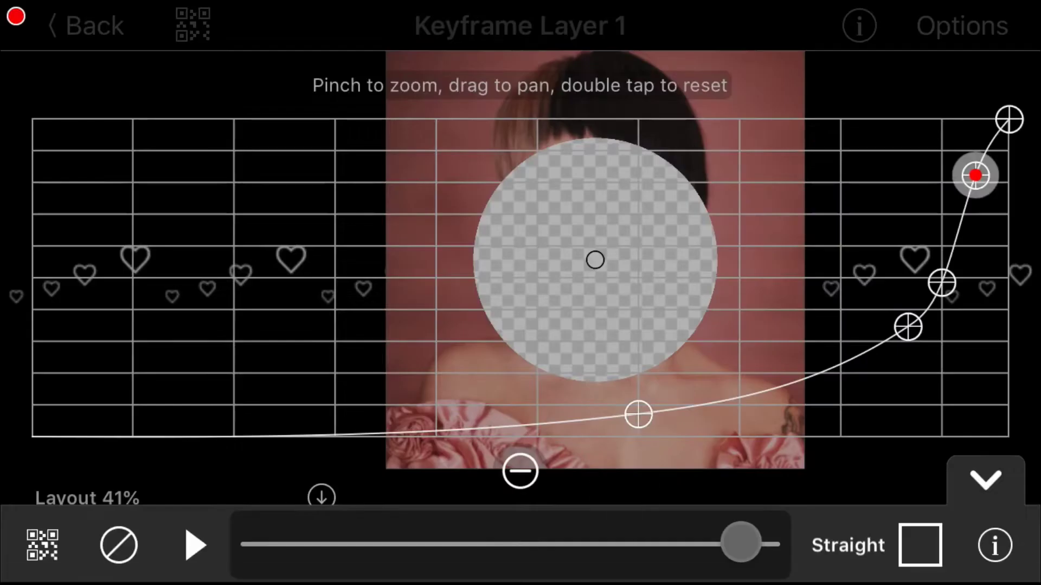
click(987, 477)
Step: Rotate the layer to 0.17 at the 0.29 end keyframe with an imported custom curve
drag(971, 460, 919, 439)
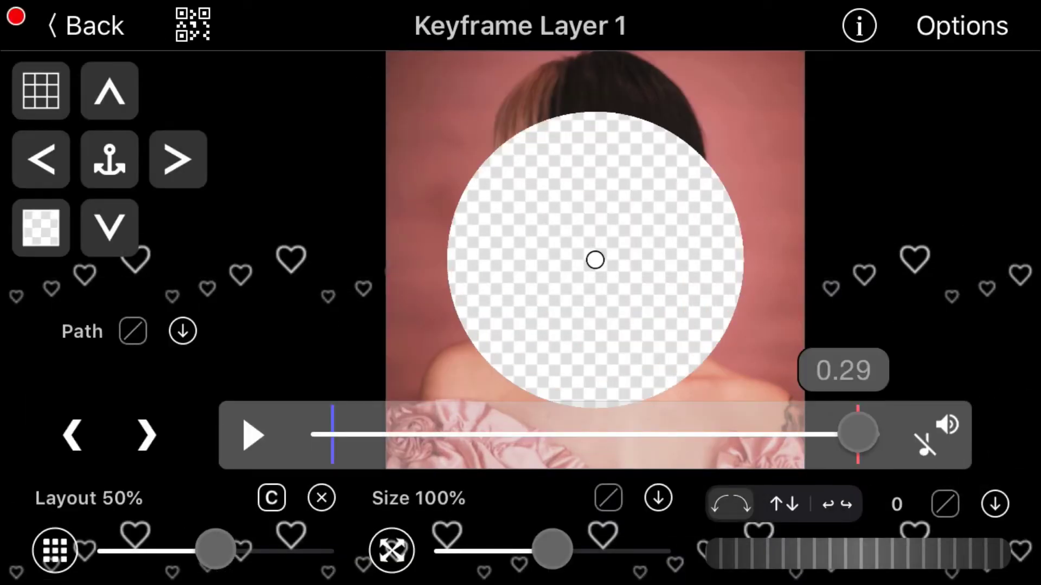
drag(869, 556, 939, 553)
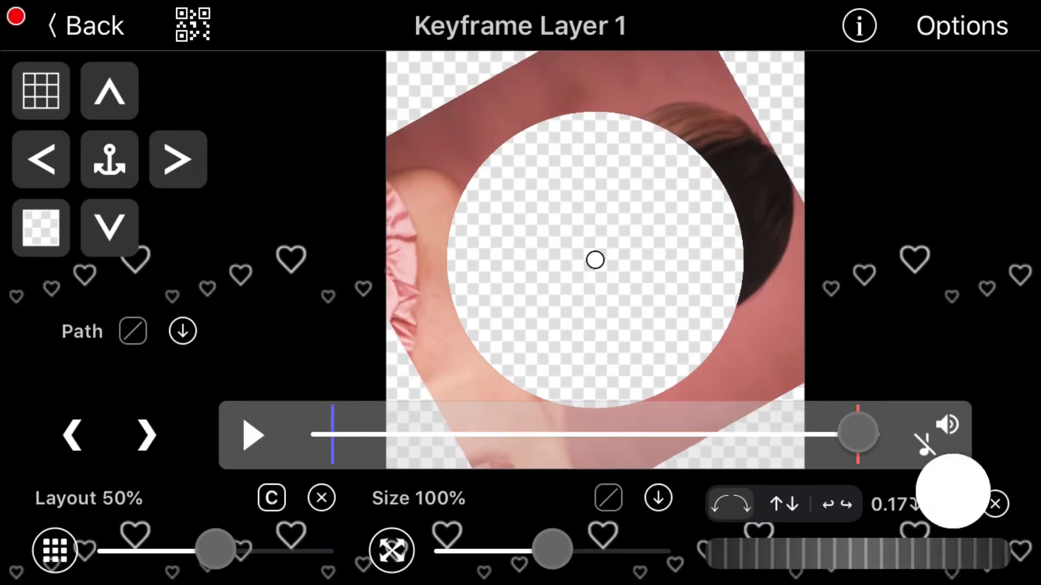
click(952, 491)
click(932, 439)
click(65, 550)
click(469, 450)
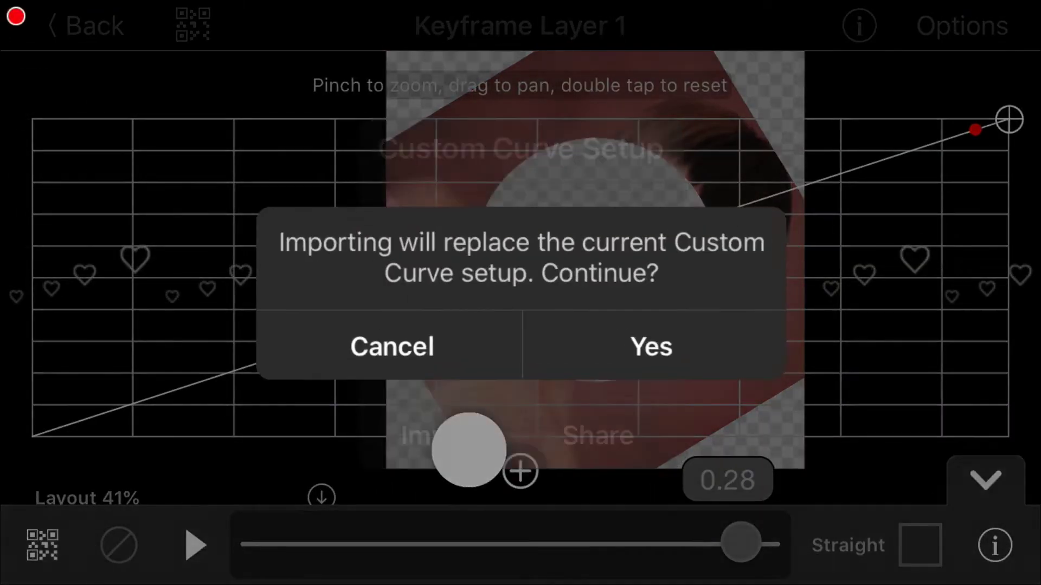
click(651, 347)
click(985, 477)
click(103, 22)
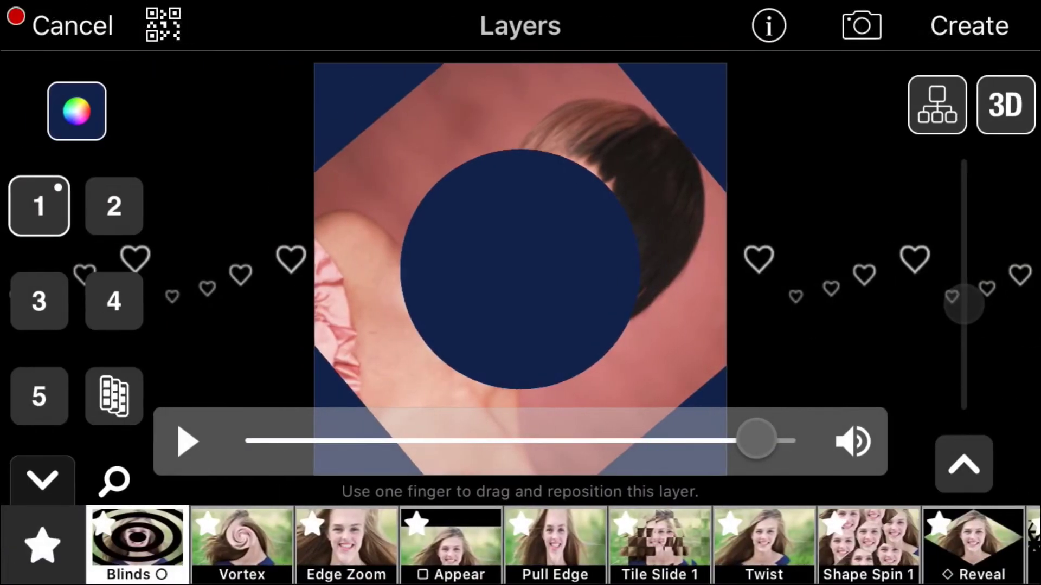
Step: Mirror the layer and add the Tracking Blur effect
click(46, 479)
click(980, 544)
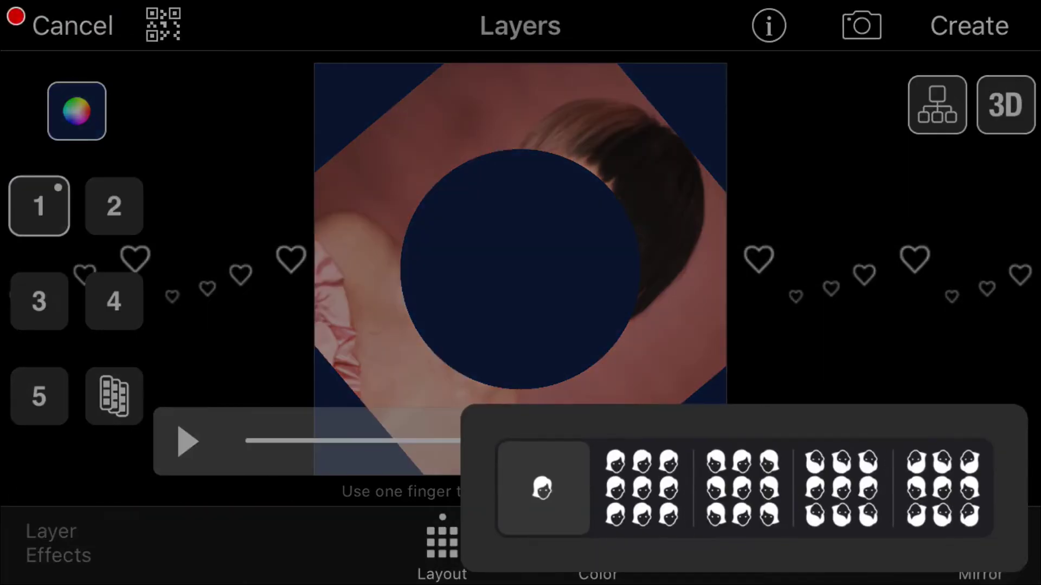
click(930, 488)
click(878, 187)
click(606, 445)
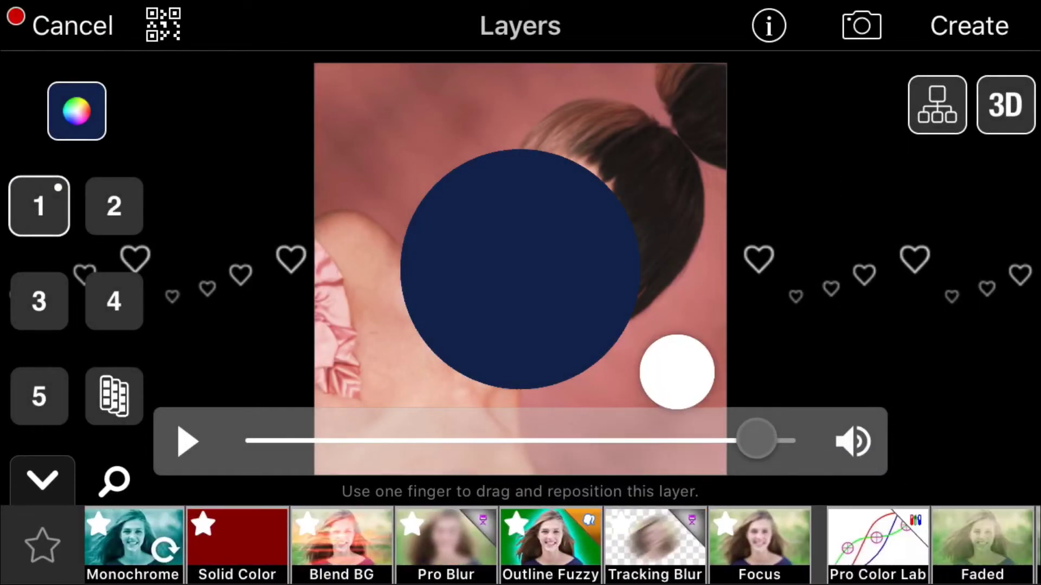
click(659, 542)
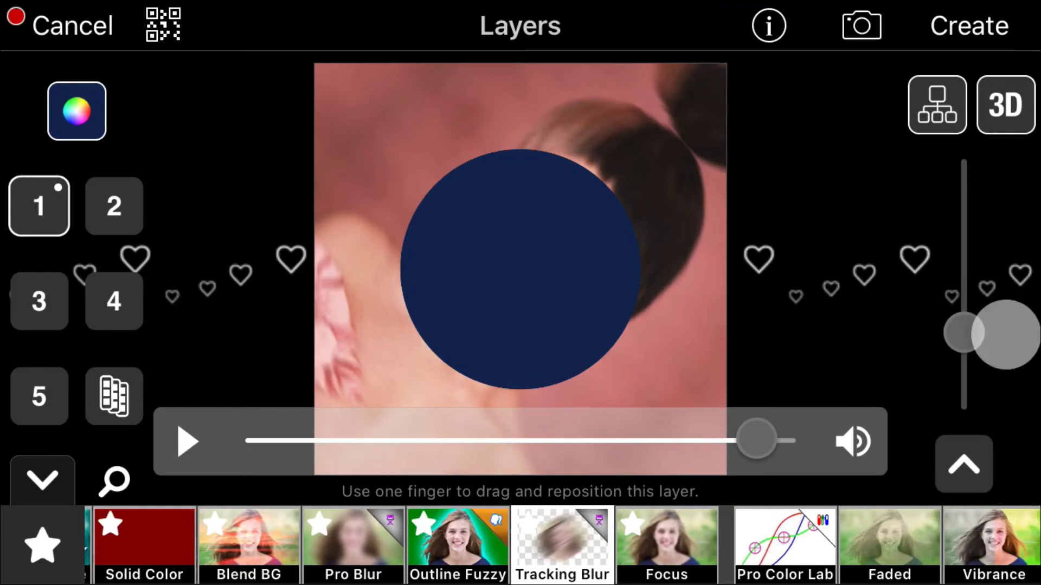
Step: Play the edit twice, render and close its preview, then advance to the next clip
click(187, 441)
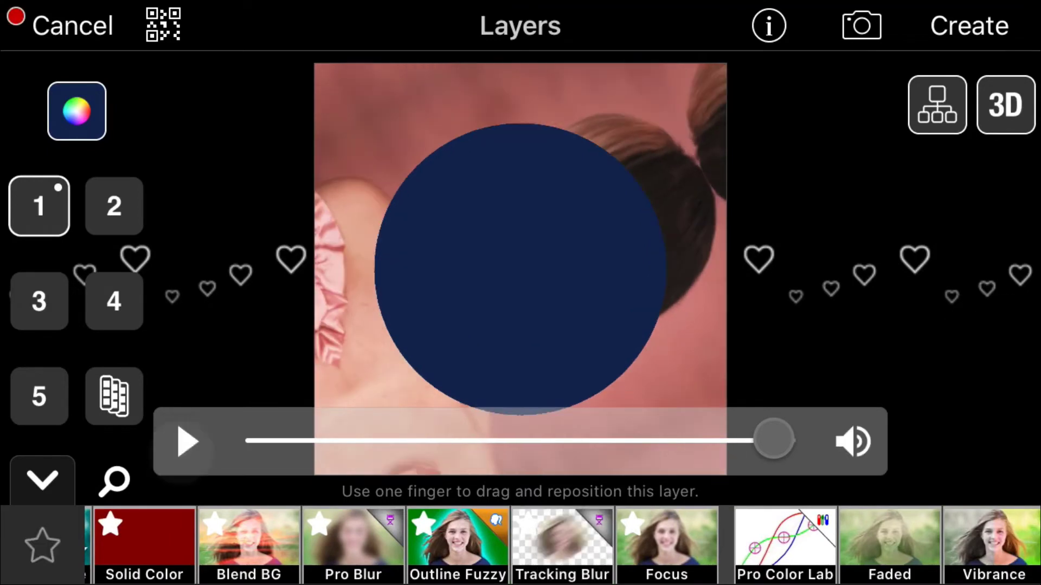
click(187, 442)
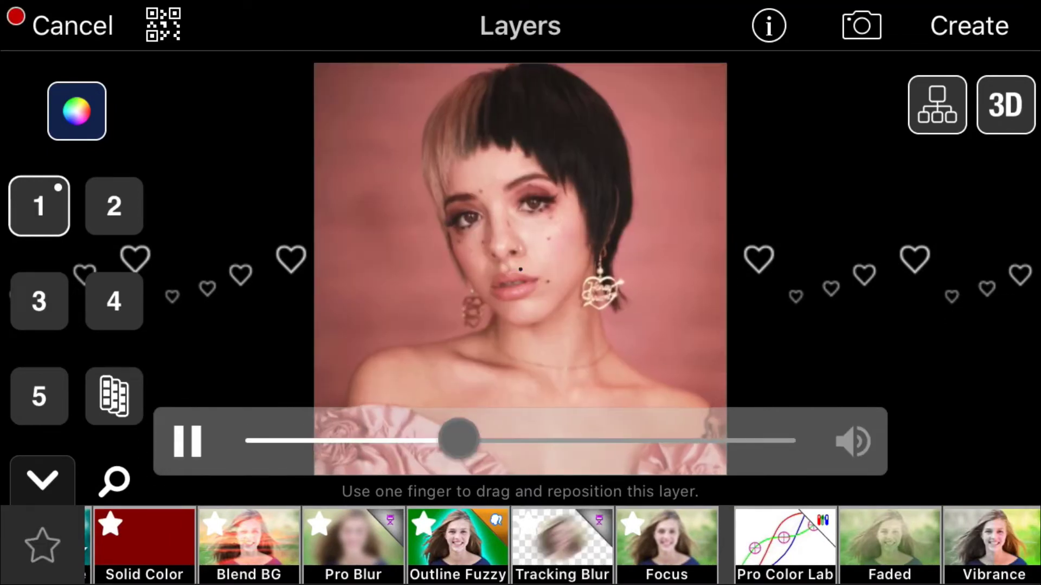
click(967, 28)
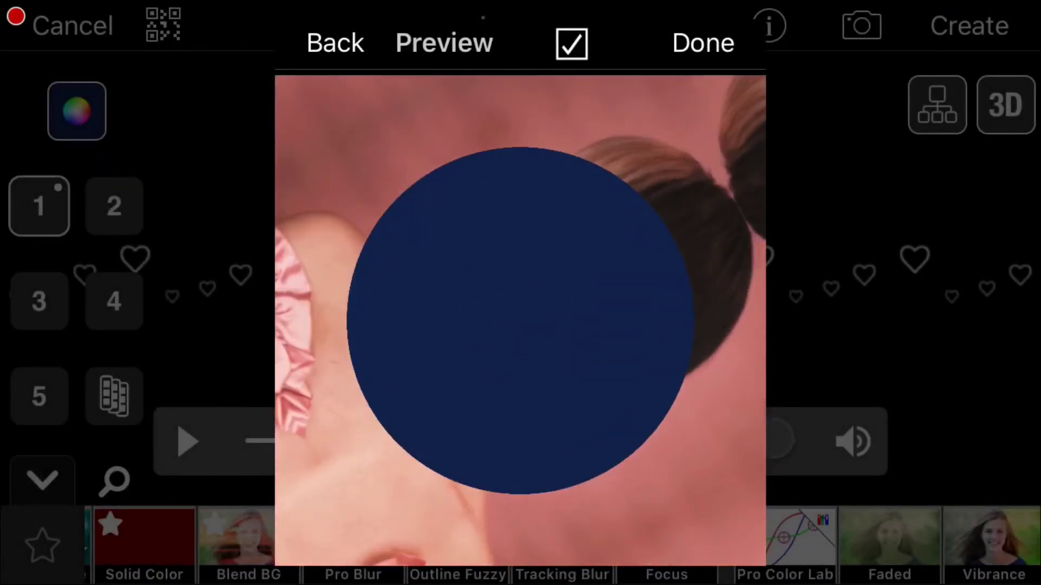
click(716, 42)
click(990, 451)
Step: Start a Multi-Layer edit with the current clip filling layer 1
click(702, 546)
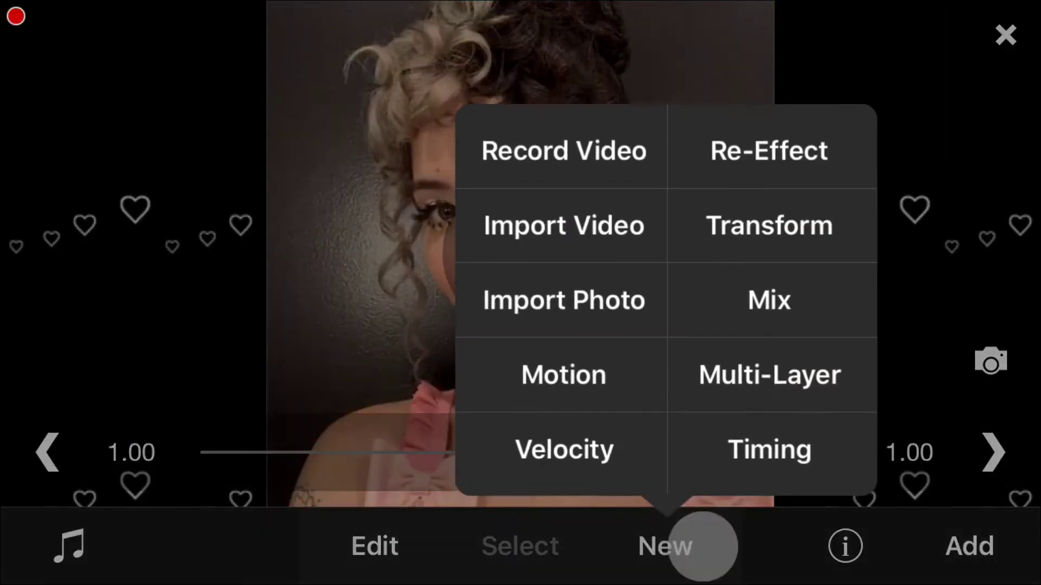
click(812, 395)
click(51, 216)
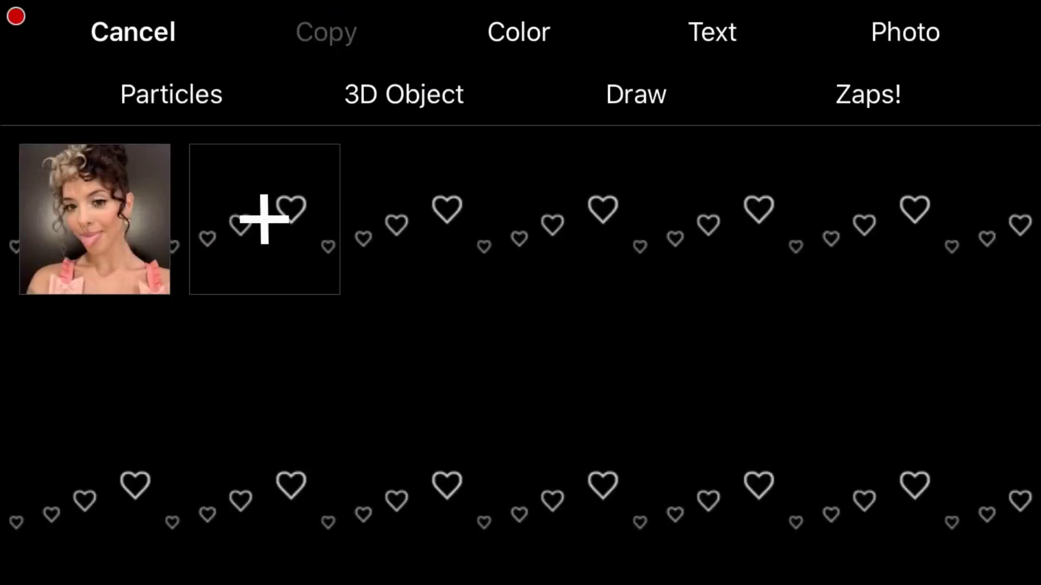
click(93, 218)
click(663, 218)
Step: Apply the solid circle Blinds variation to layer 1 and open its keyframe editor
click(445, 552)
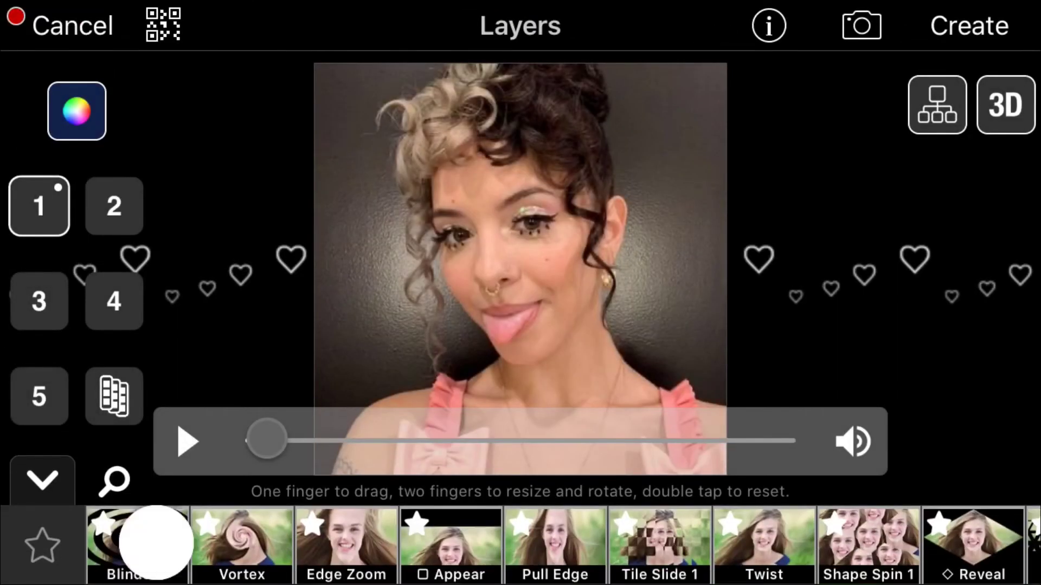
click(153, 539)
click(138, 537)
click(938, 327)
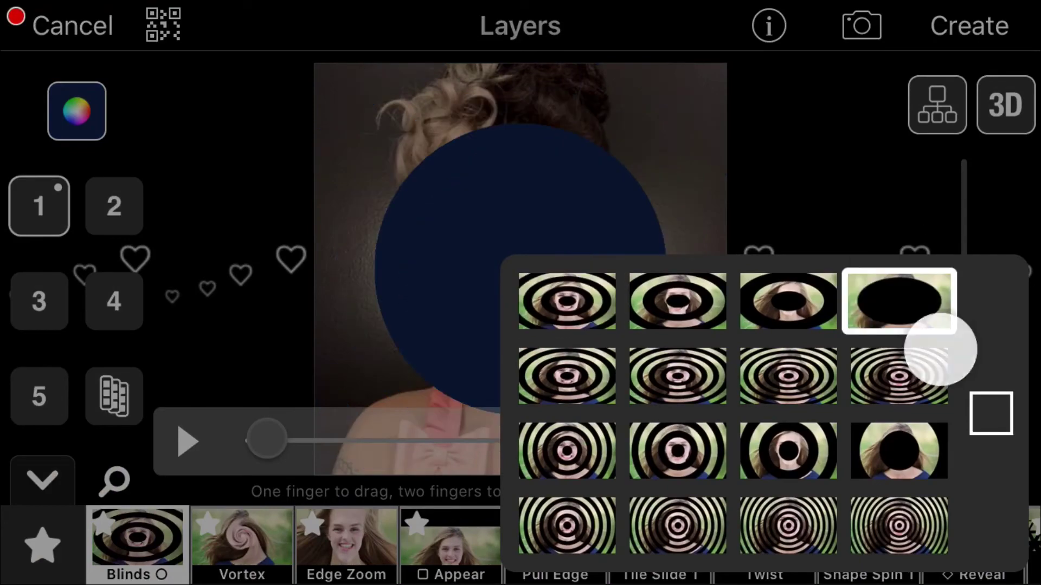
click(1019, 396)
click(732, 151)
click(39, 206)
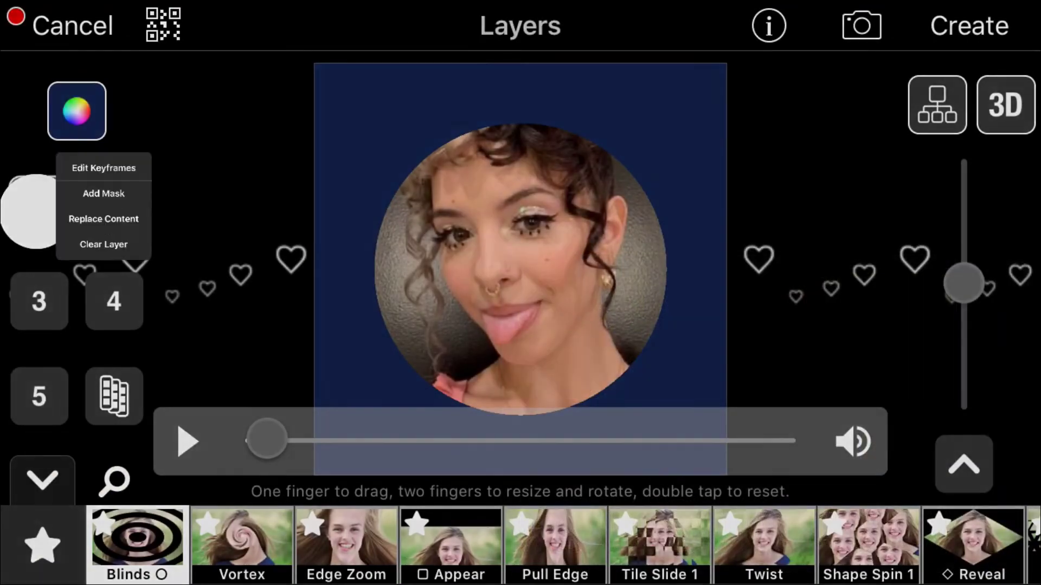
click(304, 109)
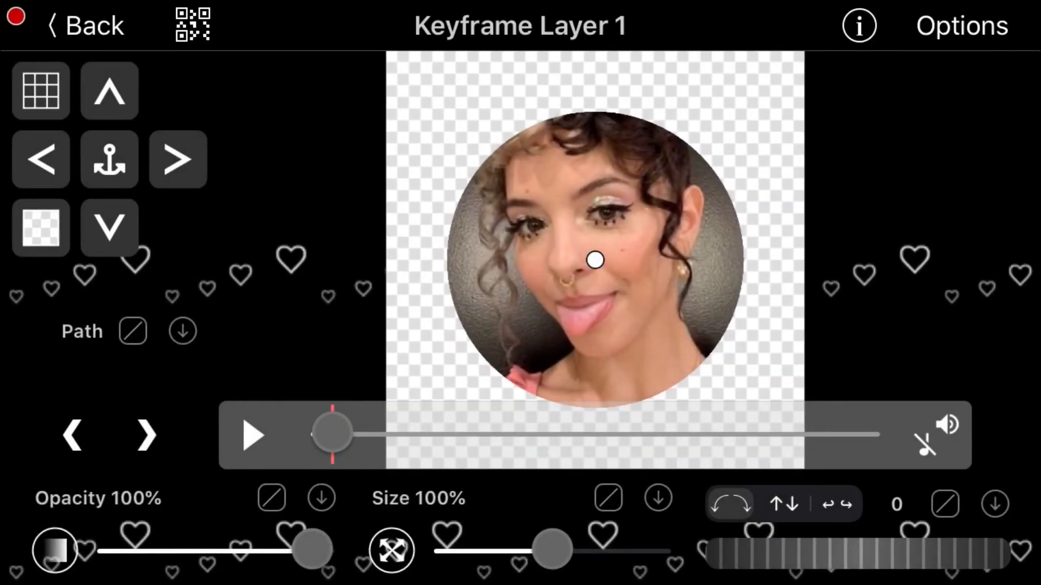
Step: Set Layout to 0% at the end keyframe with an imported custom easing curve
mouse_move(215, 550)
mouse_down()
mouse_move(312, 558)
mouse_move(33, 558)
mouse_up()
click(271, 498)
click(272, 441)
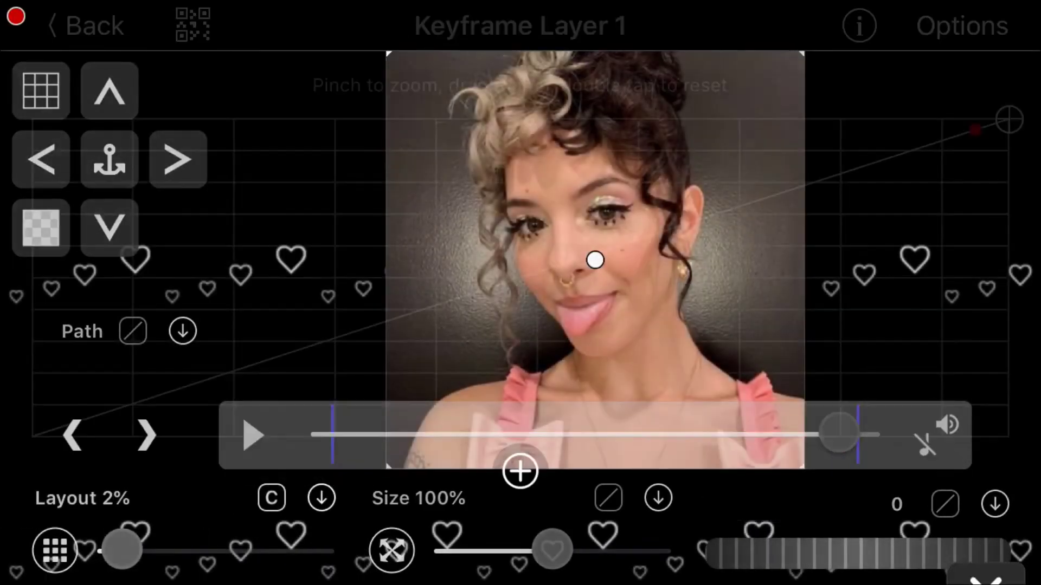
click(48, 537)
click(450, 434)
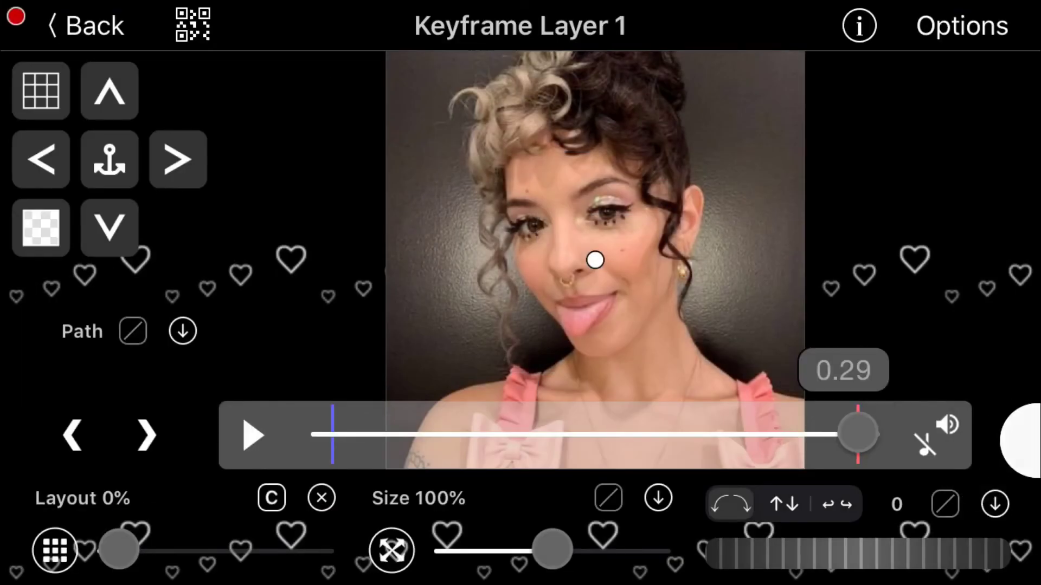
Step: Keep a 50% circle at the start and rotate 0.22 with an imported custom curve, then return to Layers
click(260, 494)
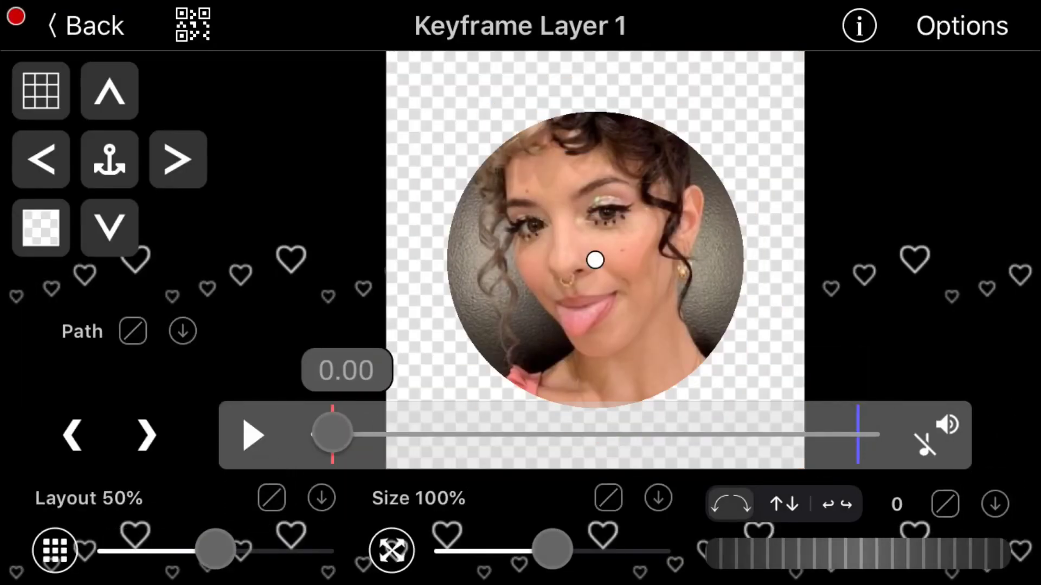
drag(813, 552, 743, 550)
drag(332, 433, 859, 425)
click(945, 504)
click(896, 441)
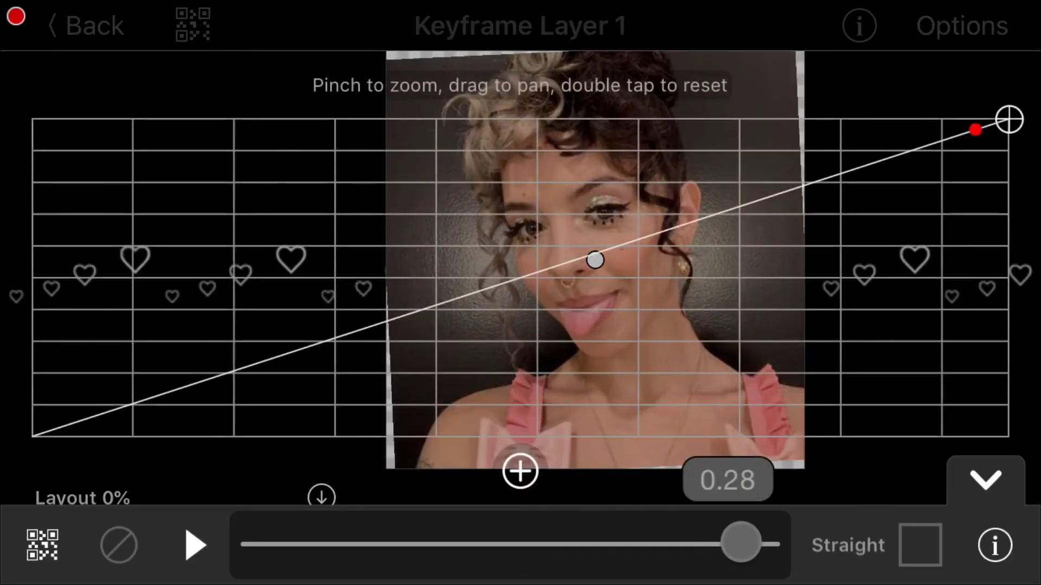
click(42, 544)
click(441, 434)
click(720, 339)
click(987, 477)
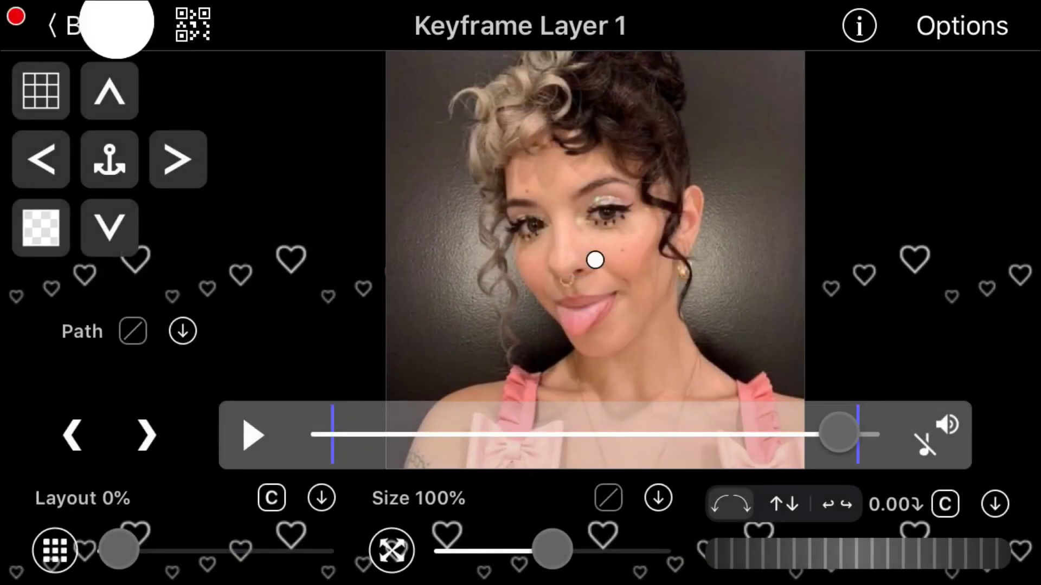
click(116, 22)
click(60, 464)
Step: Close the layout options, render the Blinds circle Multi-Layer edit, and play it back
click(441, 542)
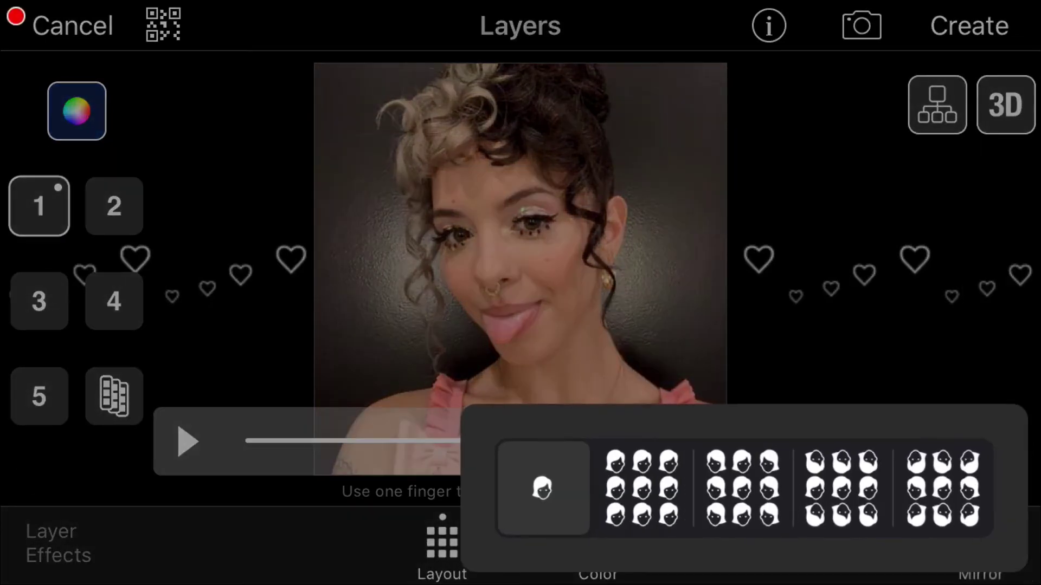
click(899, 249)
click(976, 20)
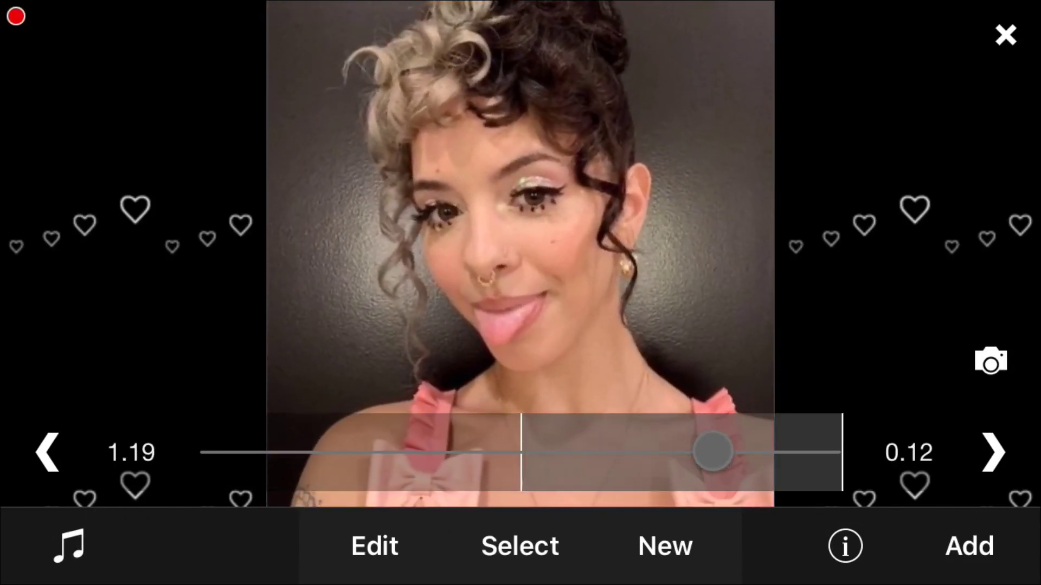
click(555, 199)
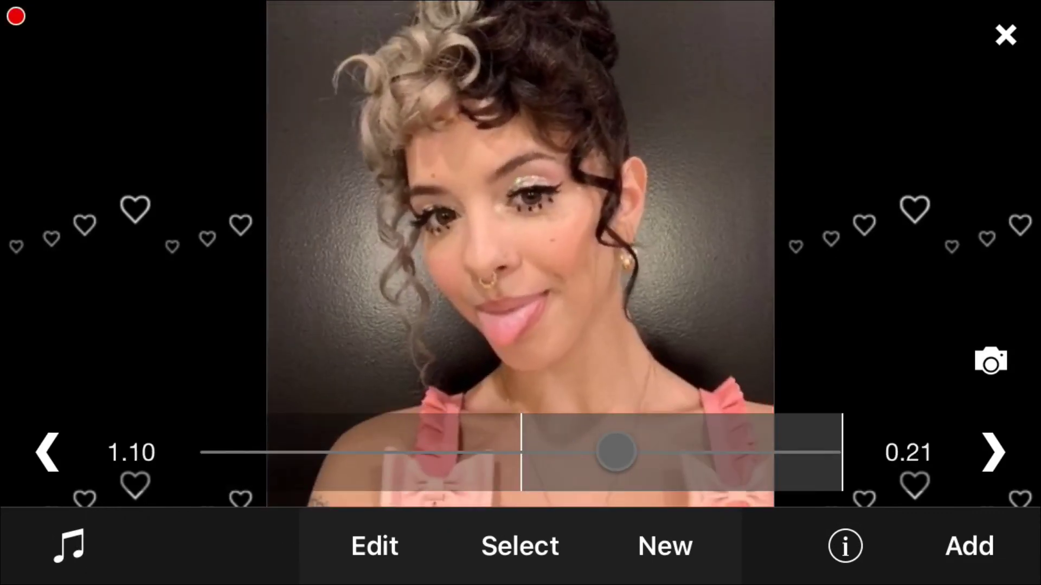